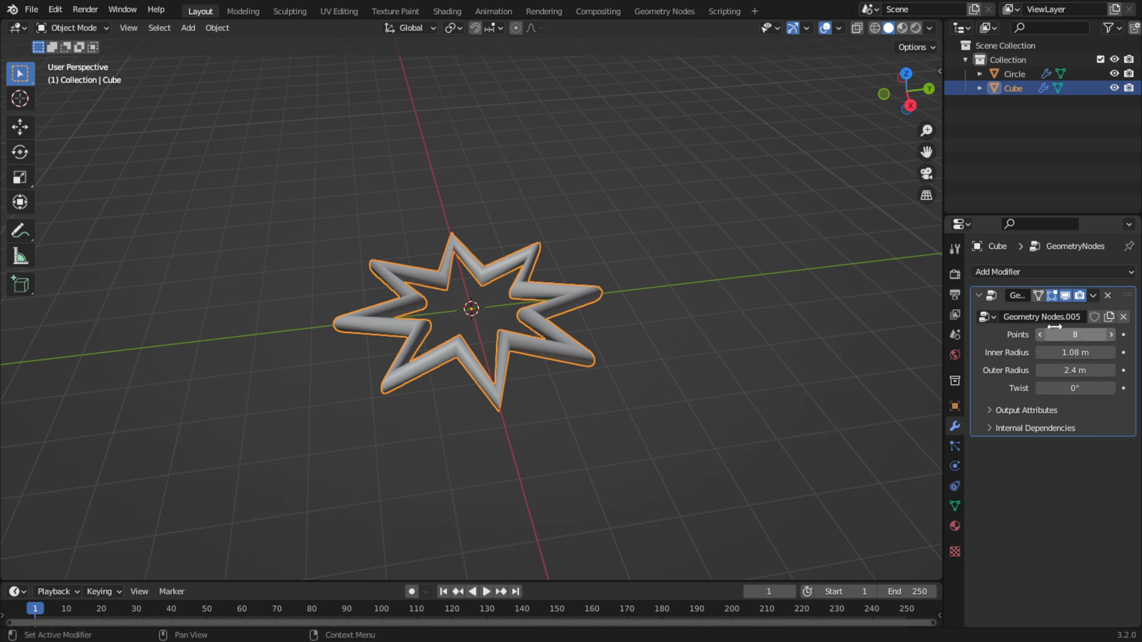
# Set the star modifier to 35 points, inner radius 1.26 m and twist 25.6°, and inspect the shape from several angles
pyautogui.moveTo(1066, 336); pyautogui.dragTo(1027, 334)
pyautogui.click(607, 373)
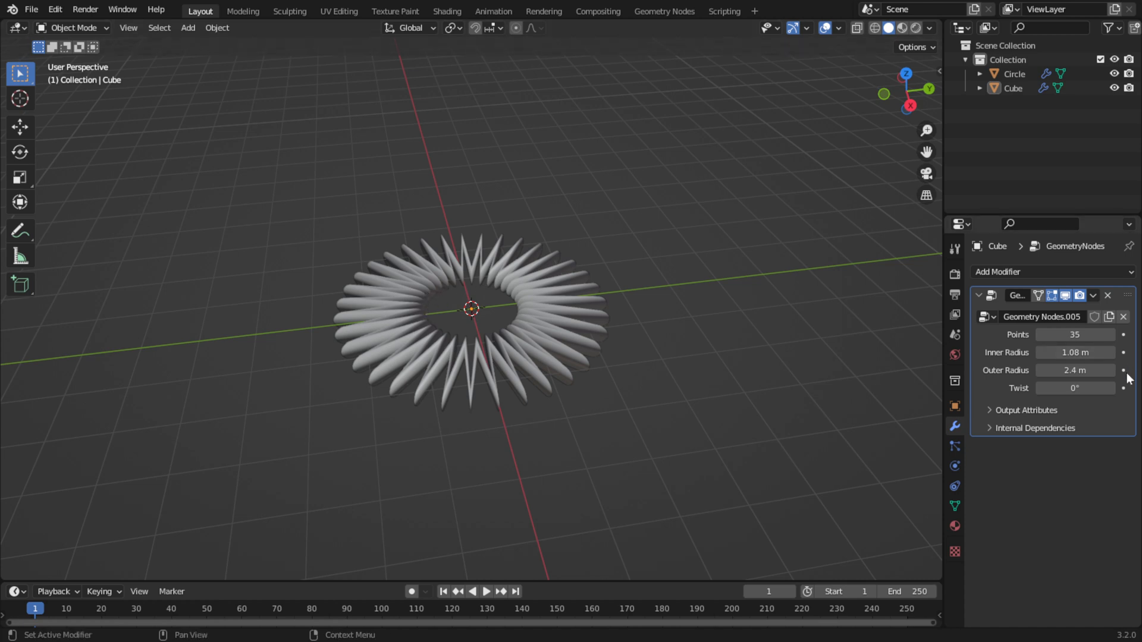
pyautogui.moveTo(1058, 355); pyautogui.dragTo(1081, 353)
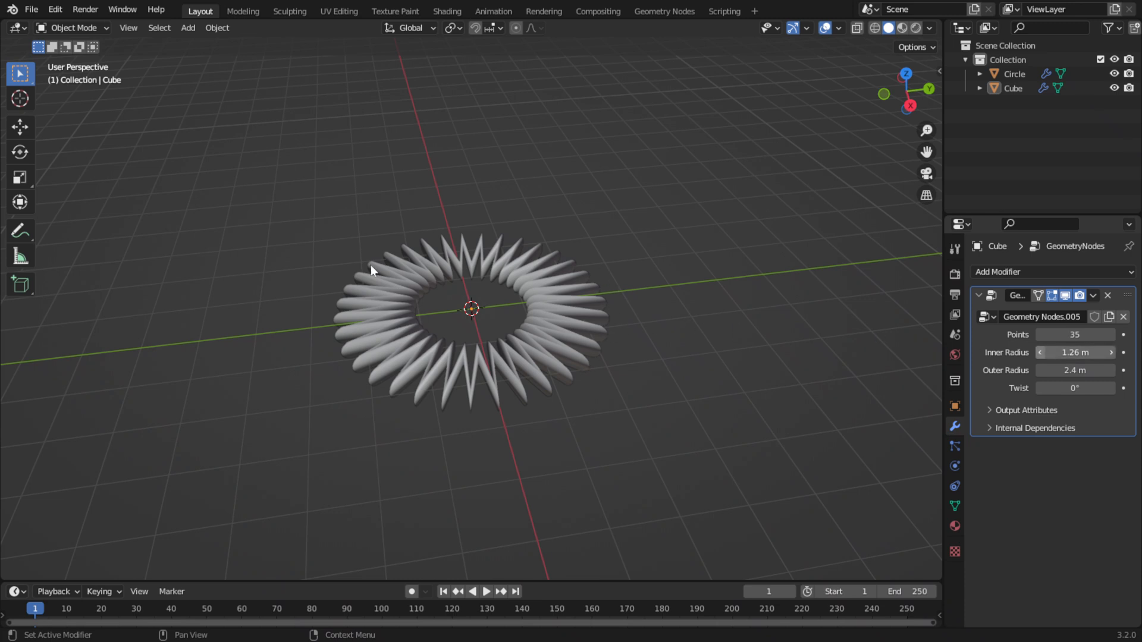
pyautogui.moveTo(1064, 370); pyautogui.dragTo(1094, 391)
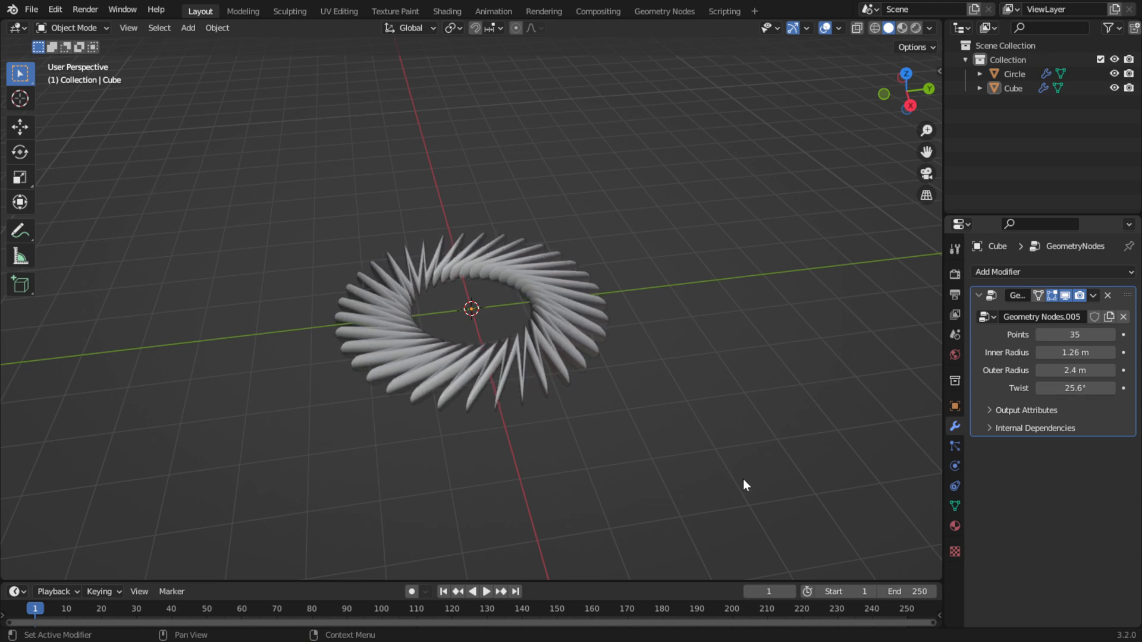
pyautogui.moveTo(419, 261); pyautogui.dragTo(582, 340, button='middle')
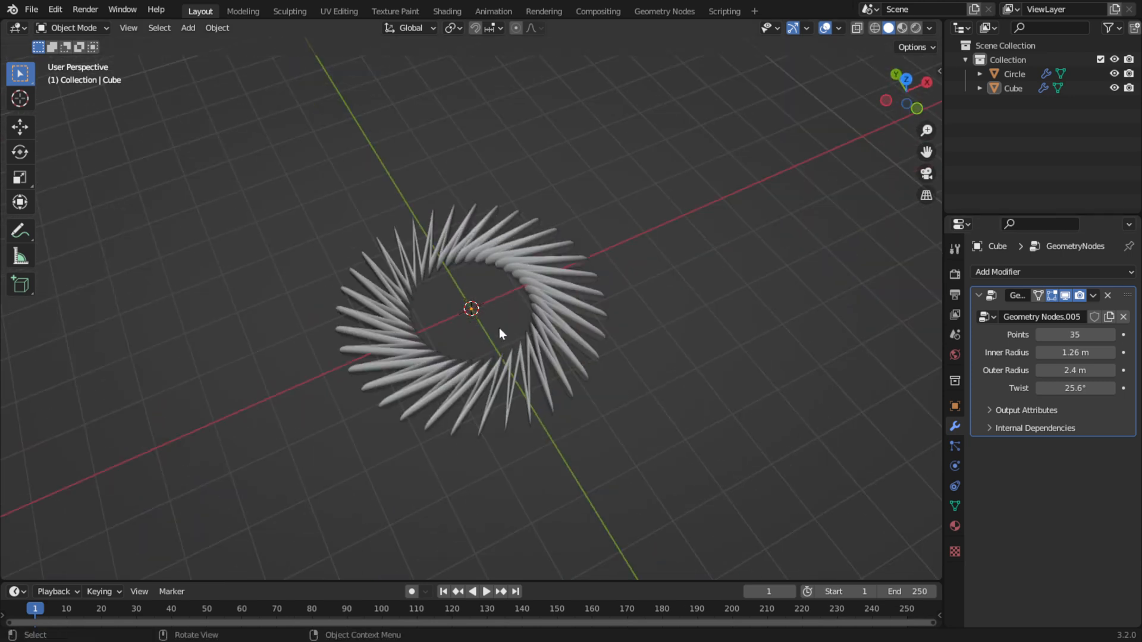
pyautogui.moveTo(499, 333); pyautogui.dragTo(602, 5, button='middle')
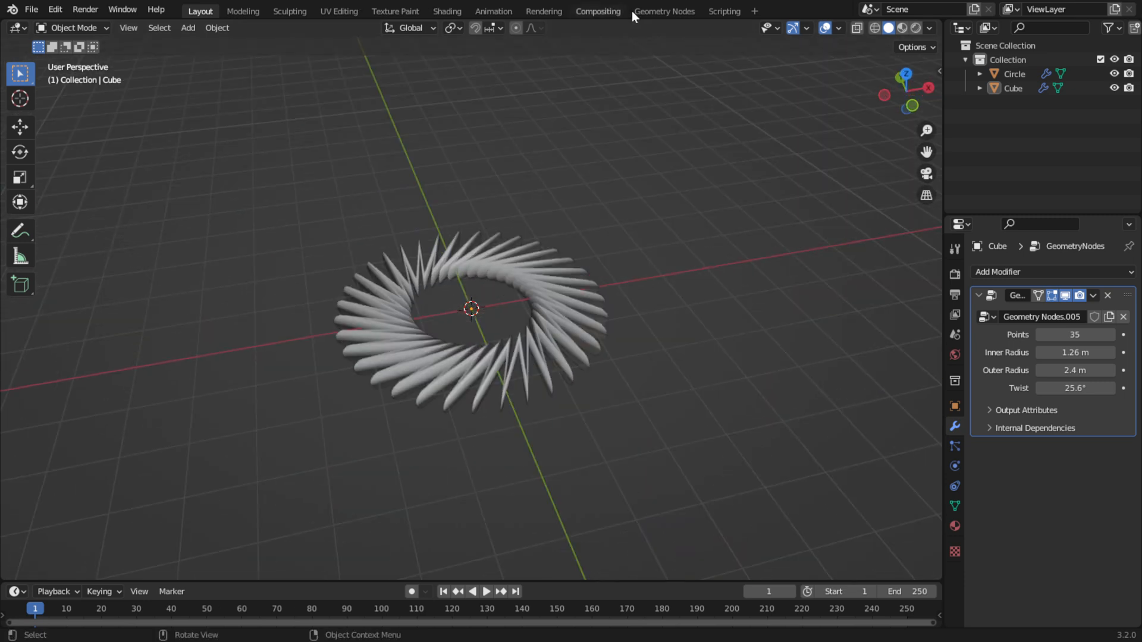
# Switch to the Geometry Nodes workspace and examine how the Star, Curve Circle and Curve to Mesh nodes are connected
pyautogui.click(648, 12)
pyautogui.scroll(7, 507, 495)
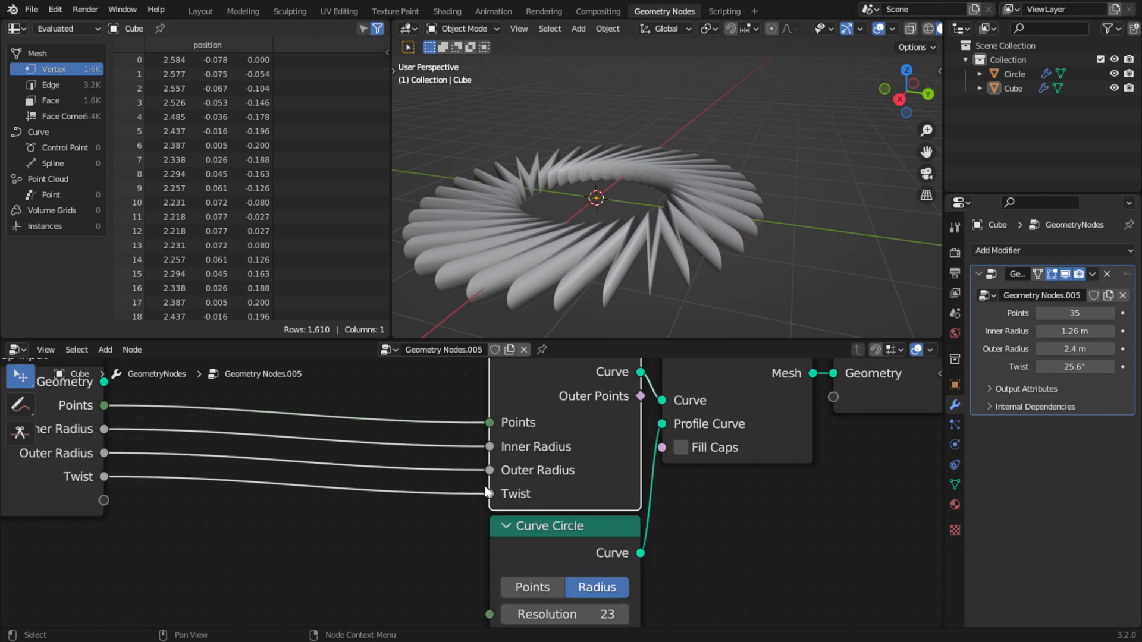
pyautogui.moveTo(384, 479); pyautogui.dragTo(187, 544, button='middle')
pyautogui.moveTo(276, 475); pyautogui.dragTo(275, 472, button='middle')
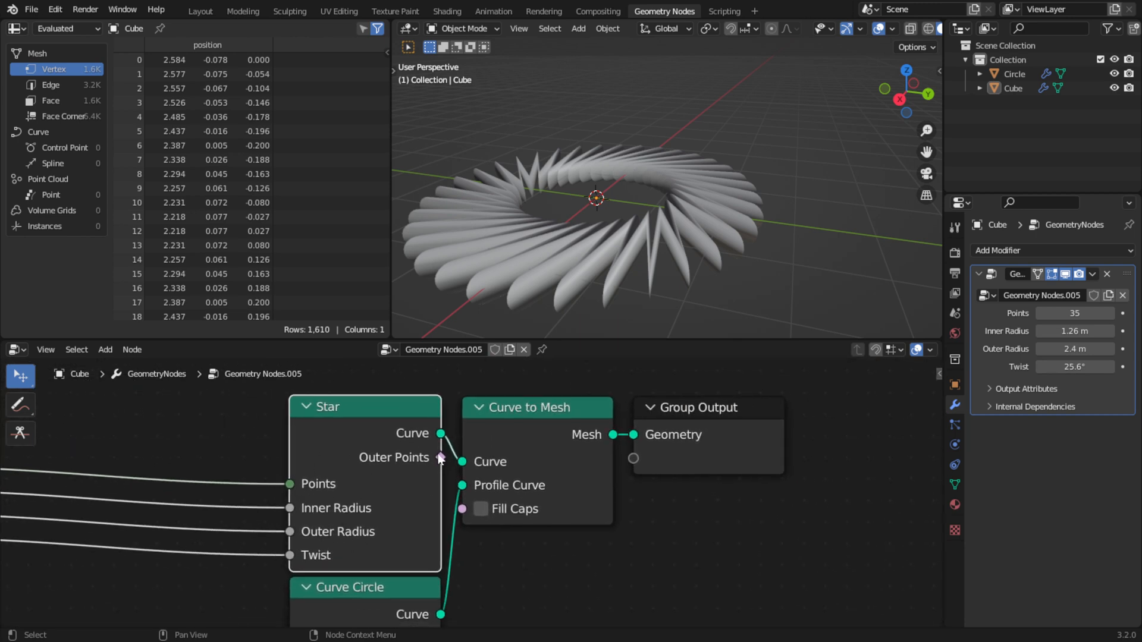
pyautogui.moveTo(440, 457)
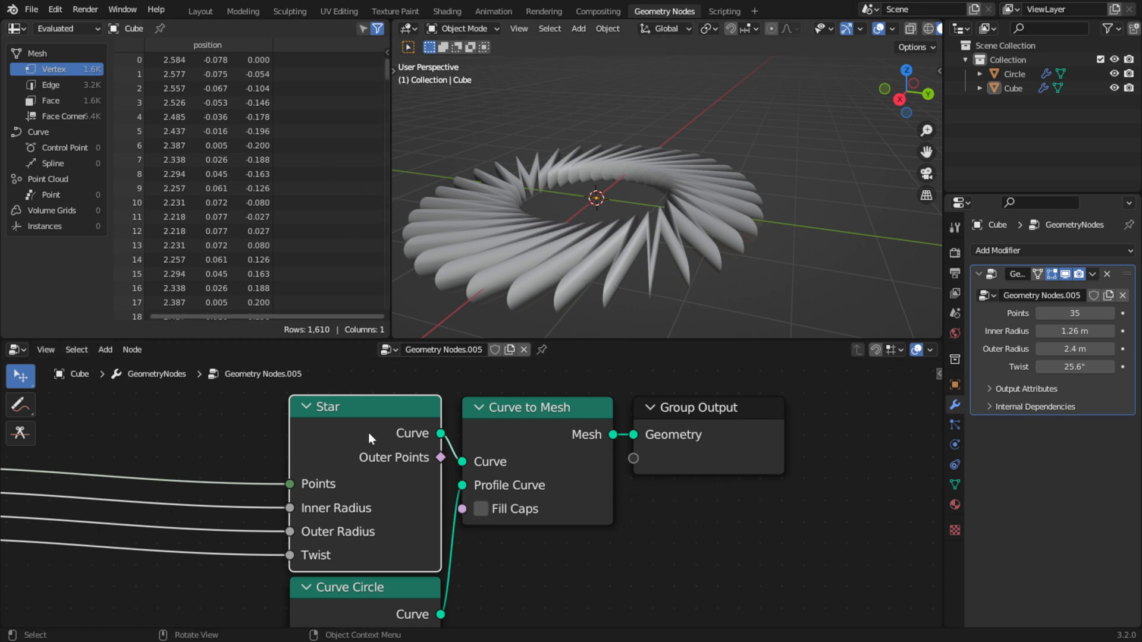
pyautogui.scroll(-4, 472, 494)
# Delete the existing star object and add a UV sphere in its place
pyautogui.click(568, 165)
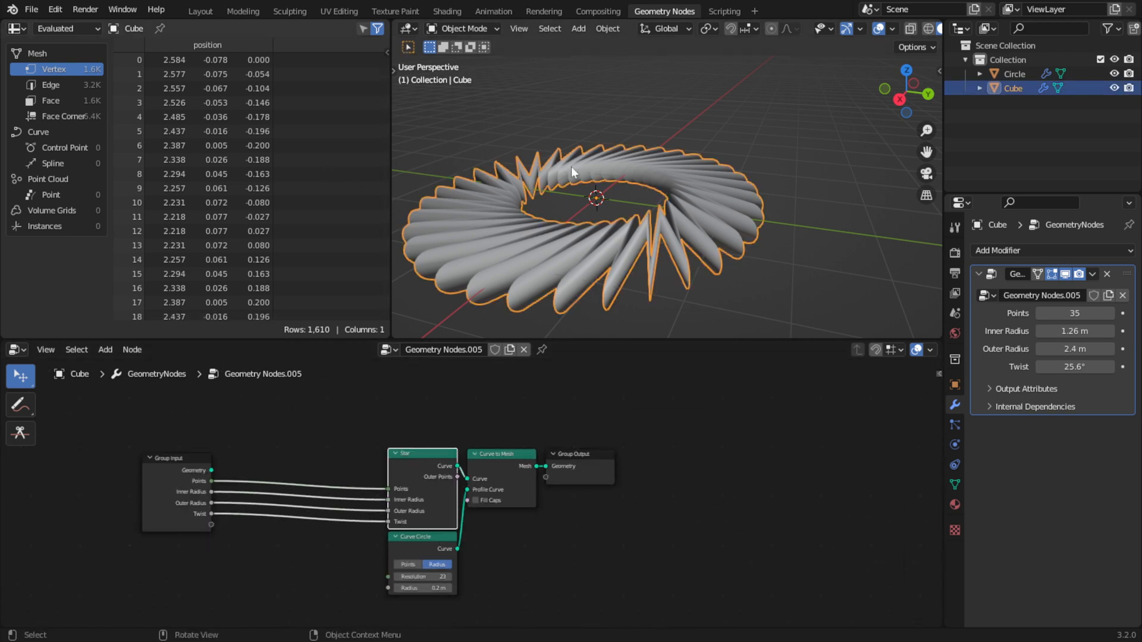
pyautogui.press('Delete')
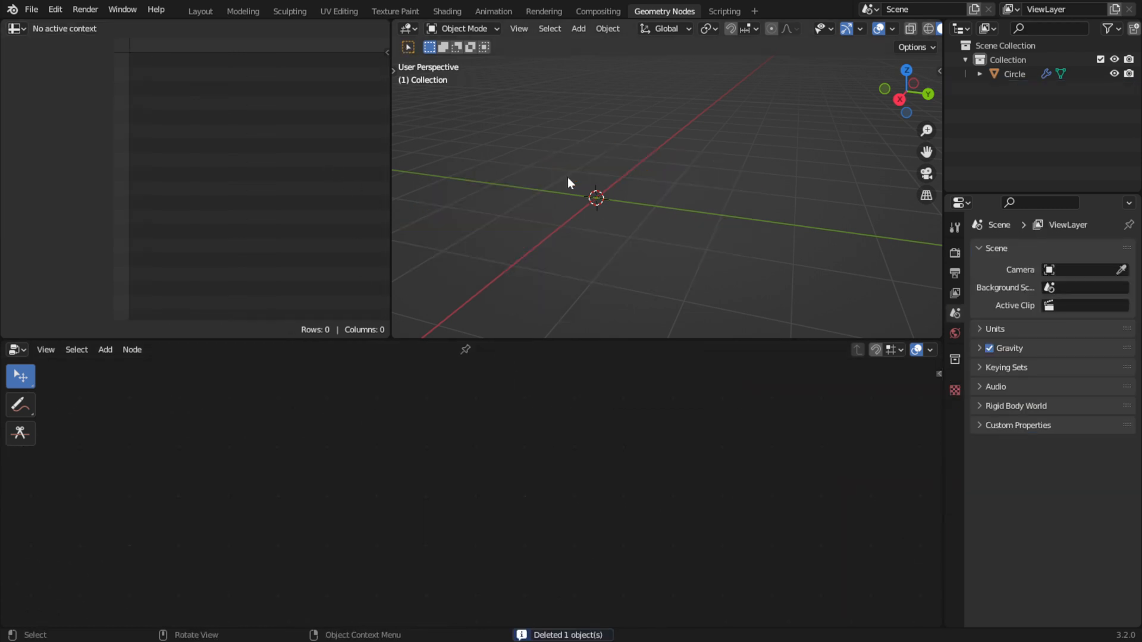
pyautogui.hotkey('shift', 'a')
pyautogui.moveTo(565, 178)
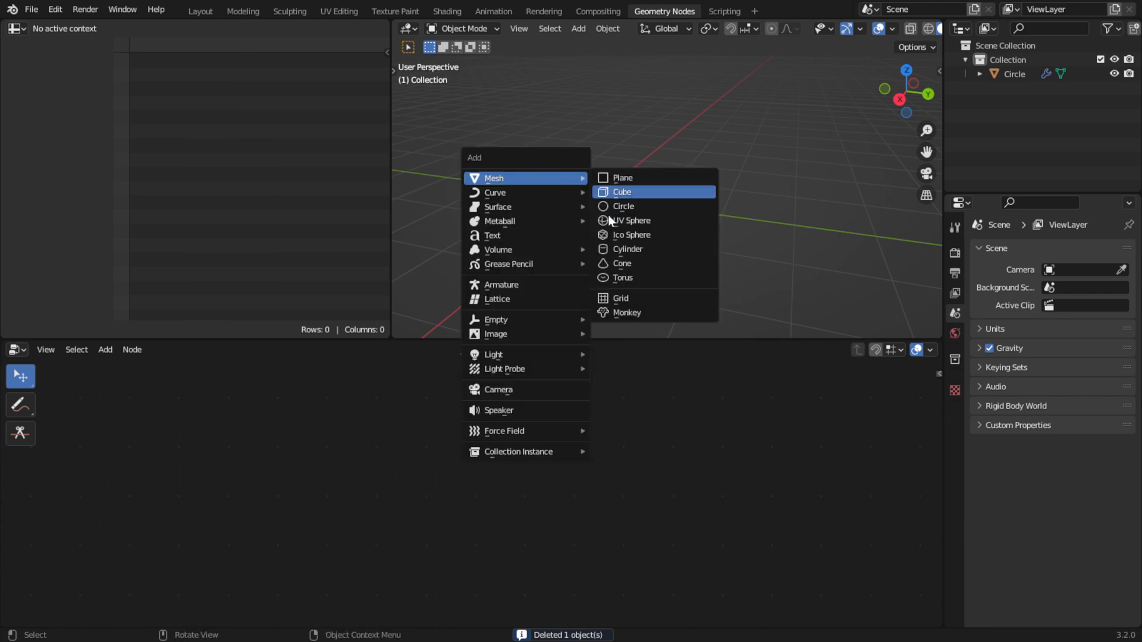
pyautogui.click(630, 219)
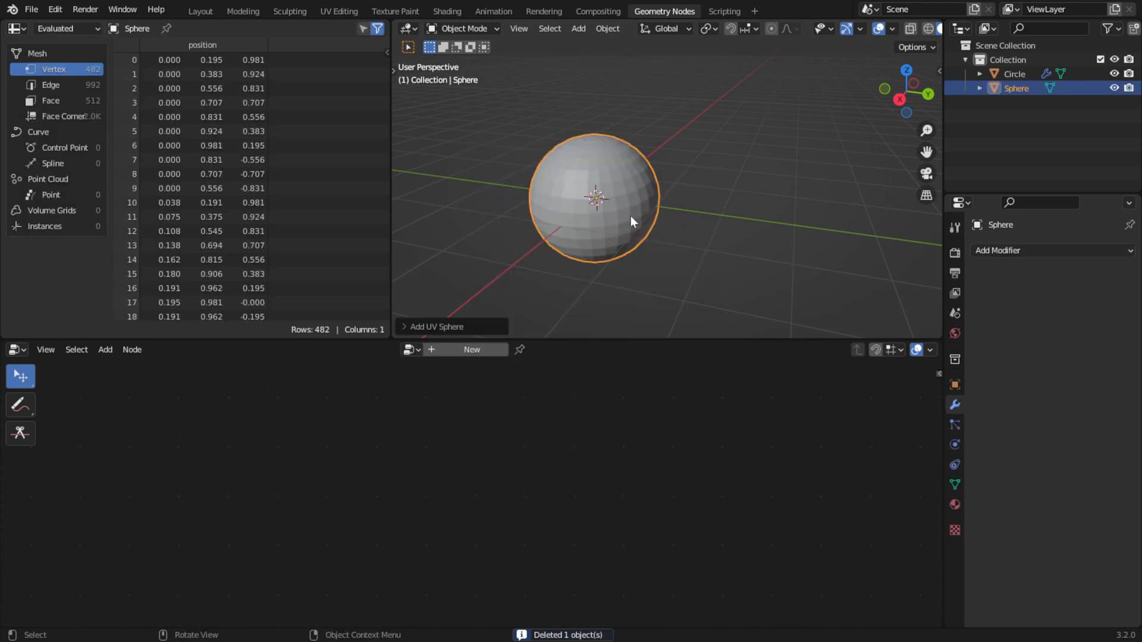
# Create a new geometry node tree on the sphere and disconnect the Group Input from the Group Output
pyautogui.click(477, 351)
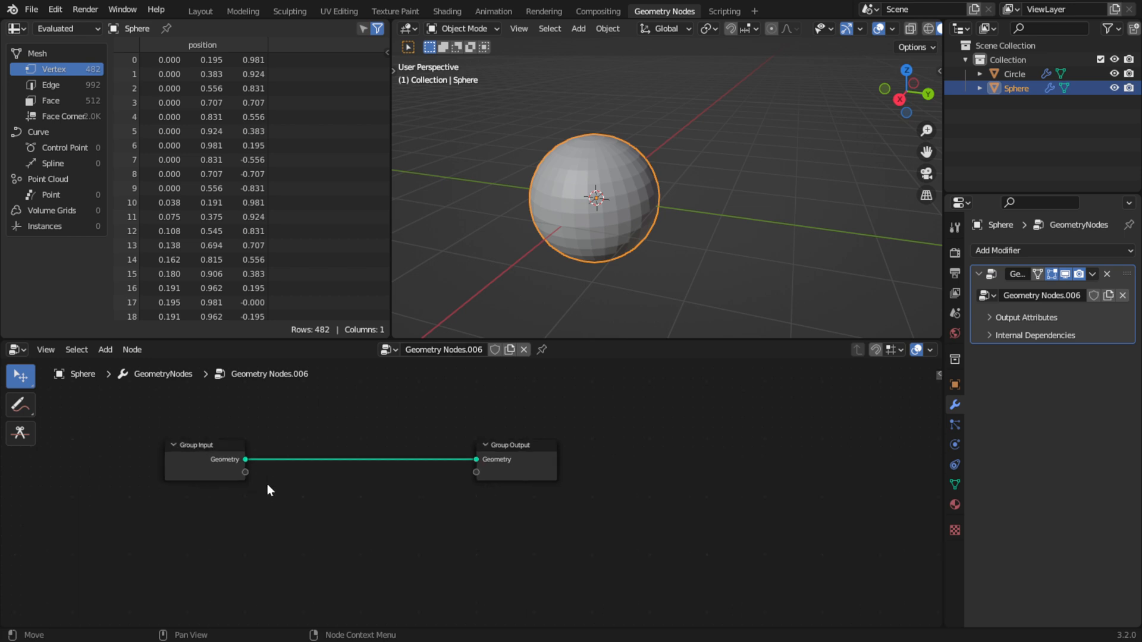
pyautogui.scroll(2, 293, 491)
pyautogui.moveTo(292, 493); pyautogui.dragTo(463, 509, button='middle')
pyautogui.scroll(1, 462, 508)
pyautogui.scroll(-1, 381, 476)
pyautogui.scroll(2, 357, 458)
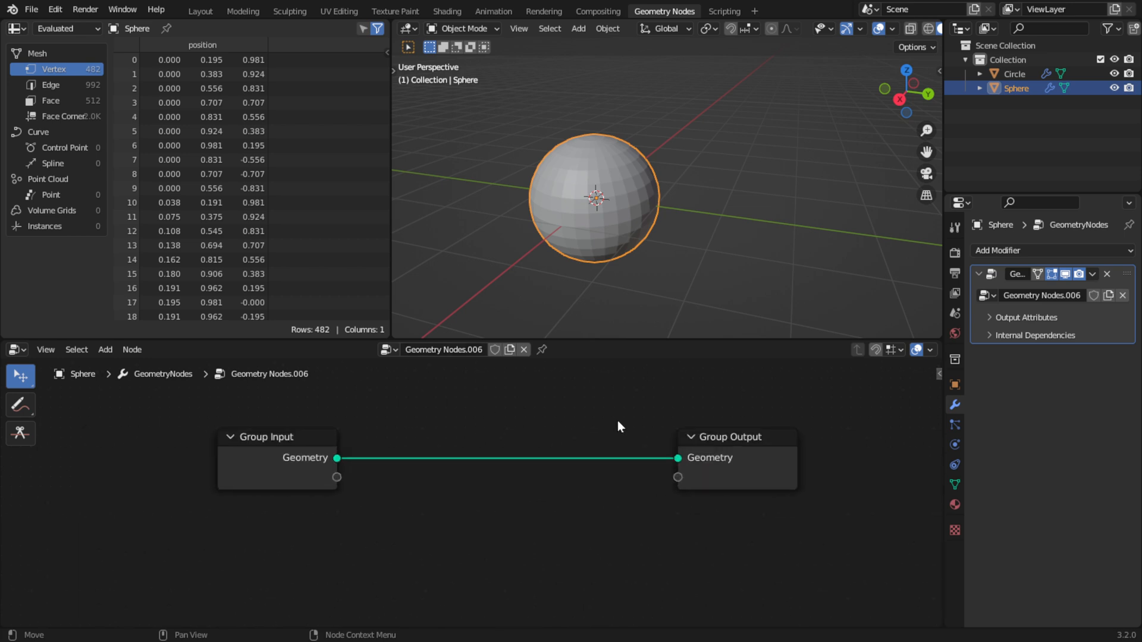
pyautogui.moveTo(682, 455); pyautogui.dragTo(581, 477)
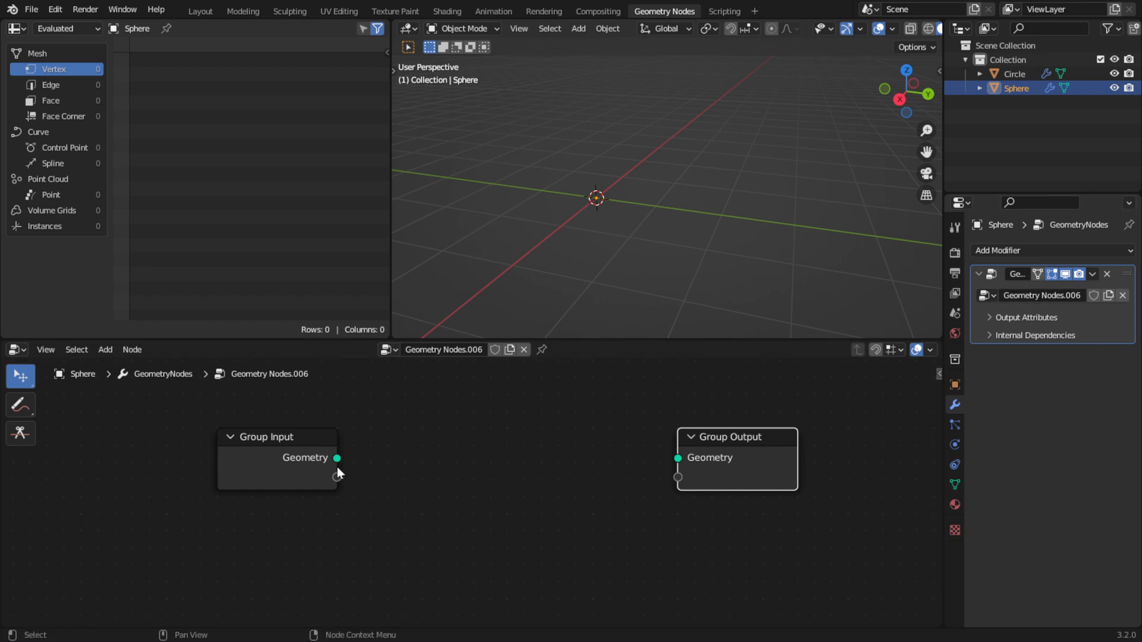
# Remove the Geometry socket from the node group's inputs
pyautogui.click(320, 459)
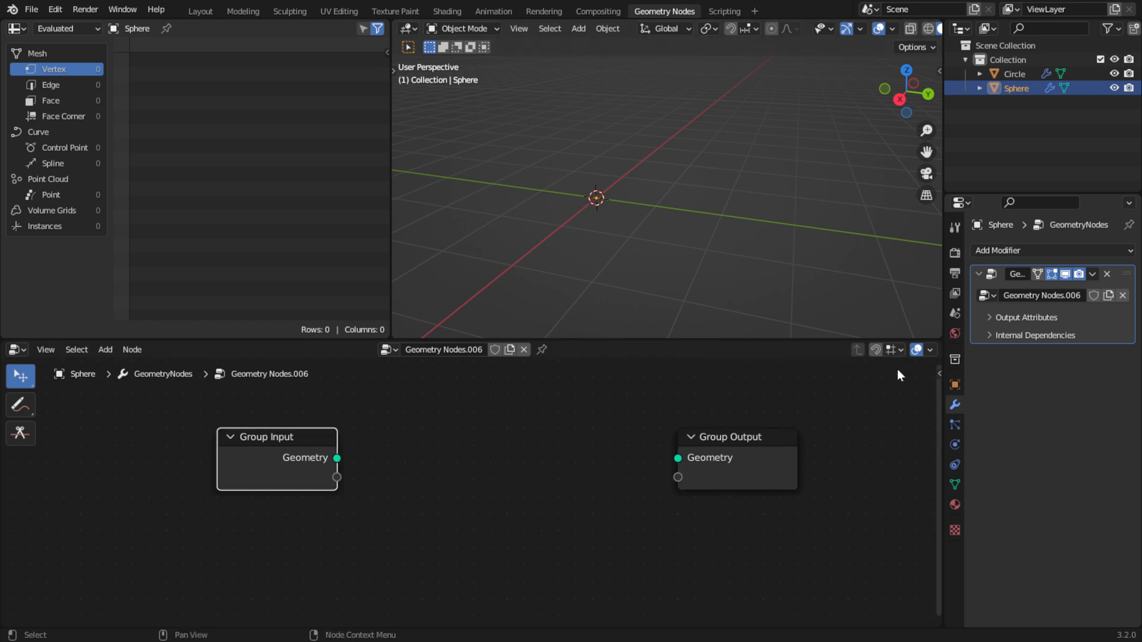
pyautogui.press('n')
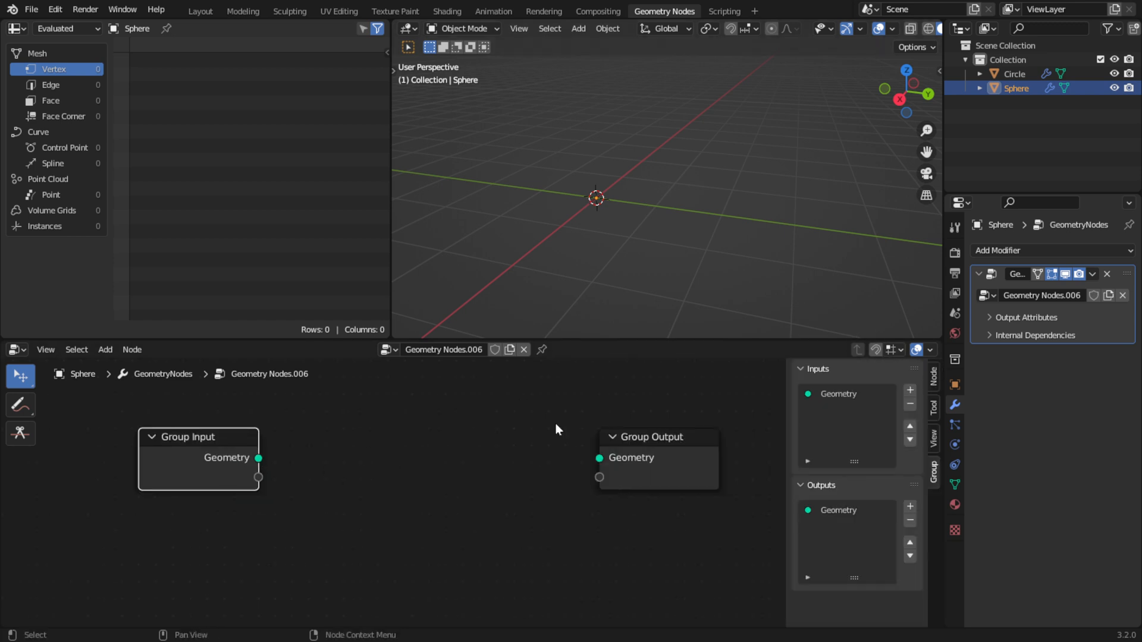
pyautogui.click(868, 395)
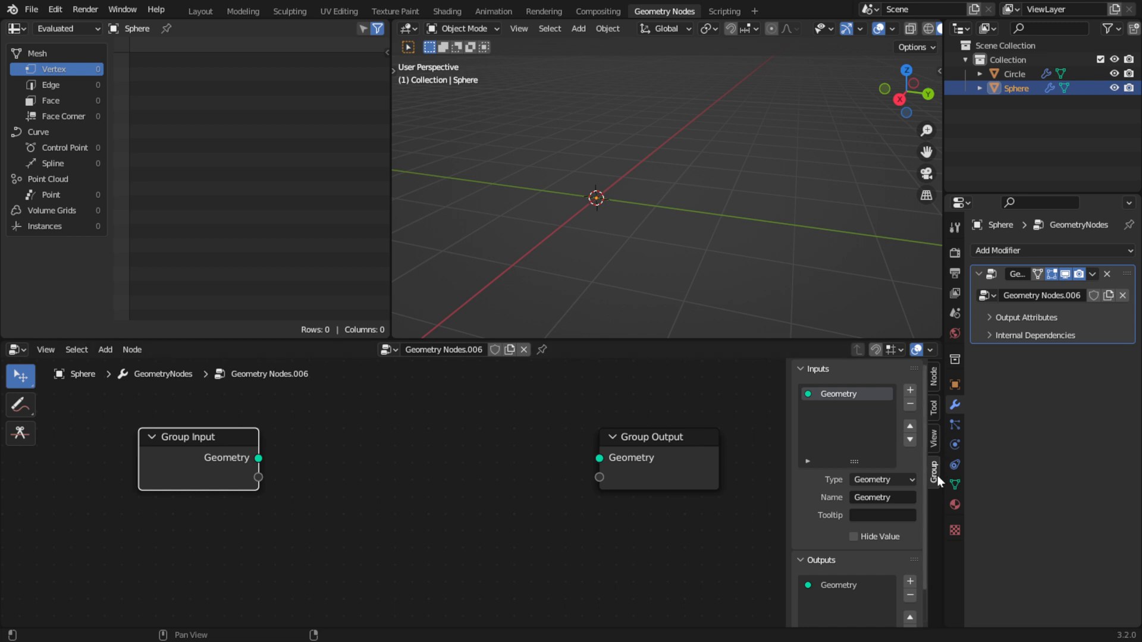
pyautogui.click(910, 405)
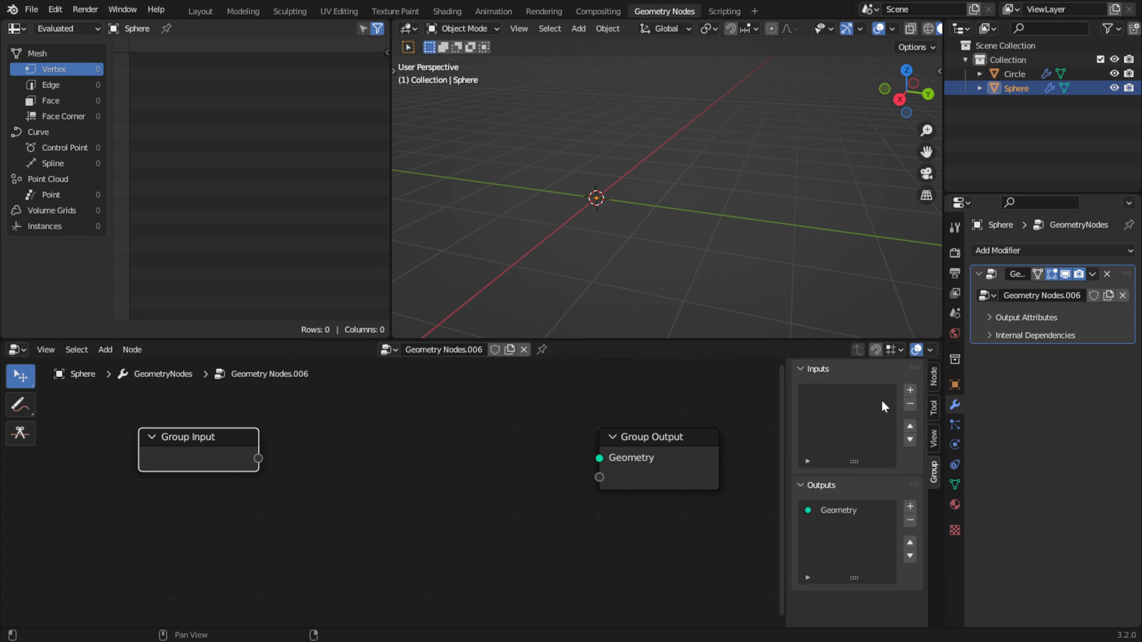
pyautogui.press('n')
# Add a Star curve primitive node and connect its Curve output to the Group Output's Geometry socket
pyautogui.click(104, 351)
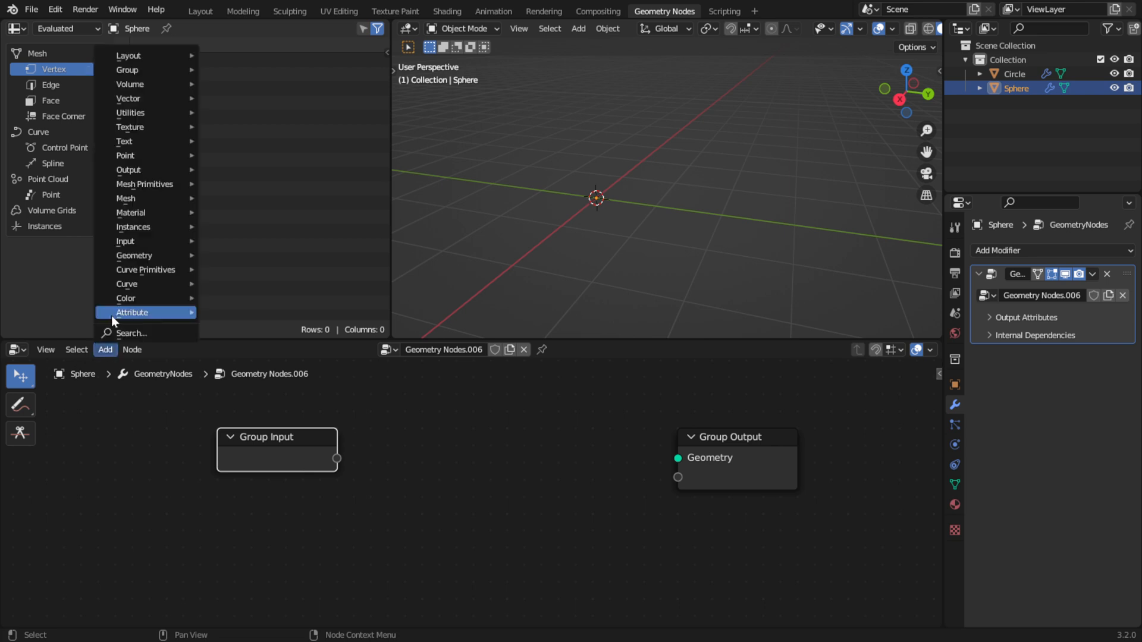
pyautogui.moveTo(132, 274)
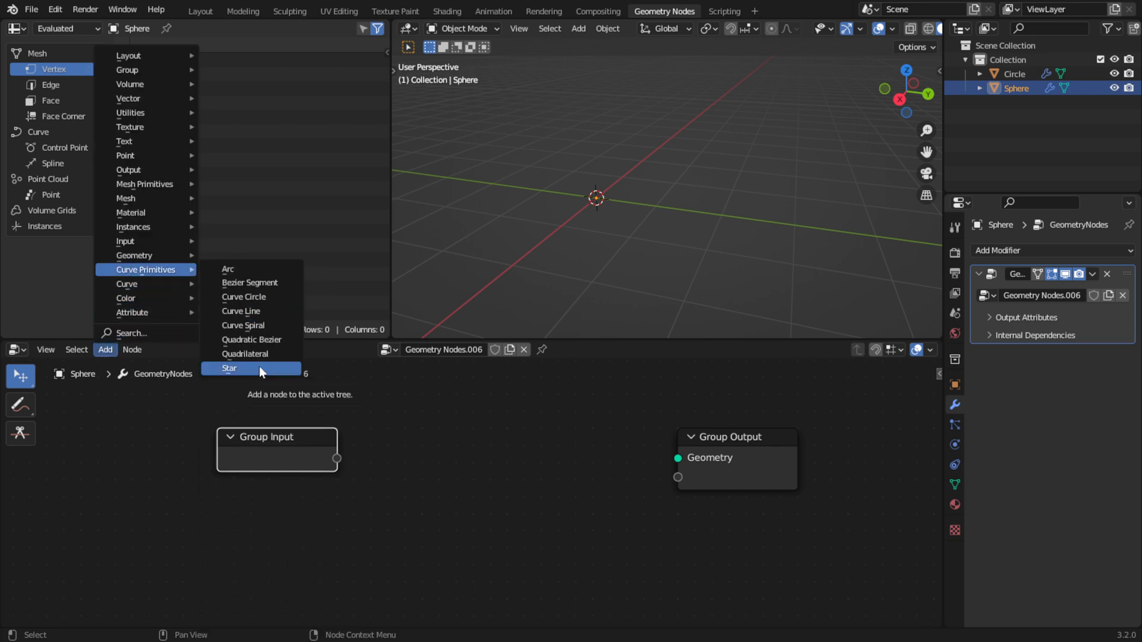
pyautogui.click(259, 366)
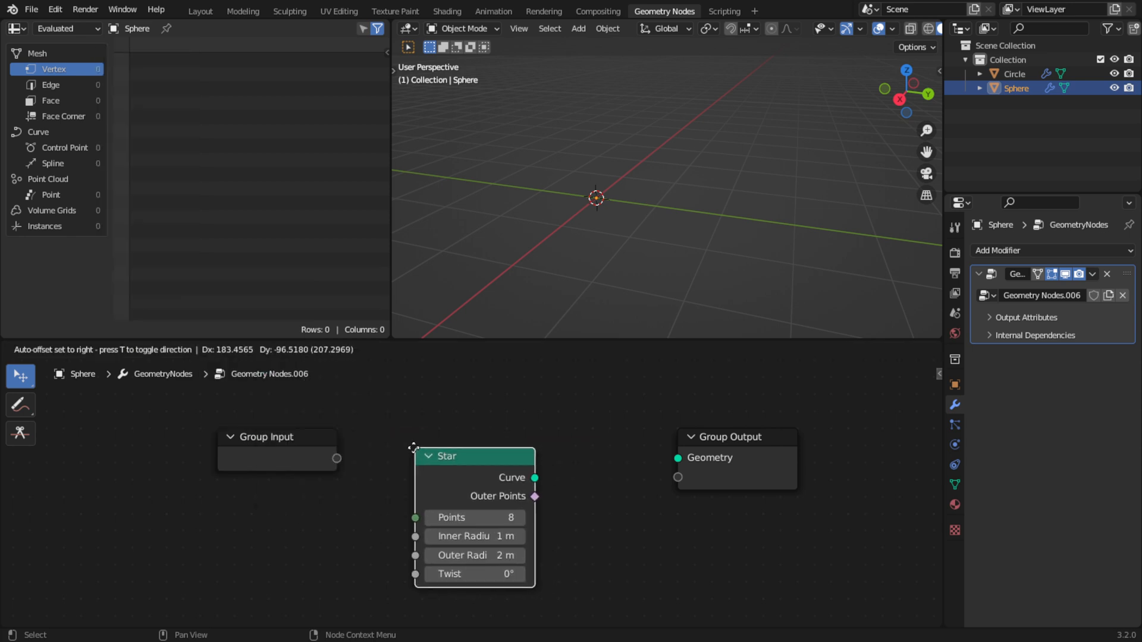
pyautogui.click(381, 438)
pyautogui.moveTo(578, 515); pyautogui.dragTo(490, 512, button='middle')
pyautogui.moveTo(416, 465); pyautogui.dragTo(590, 454)
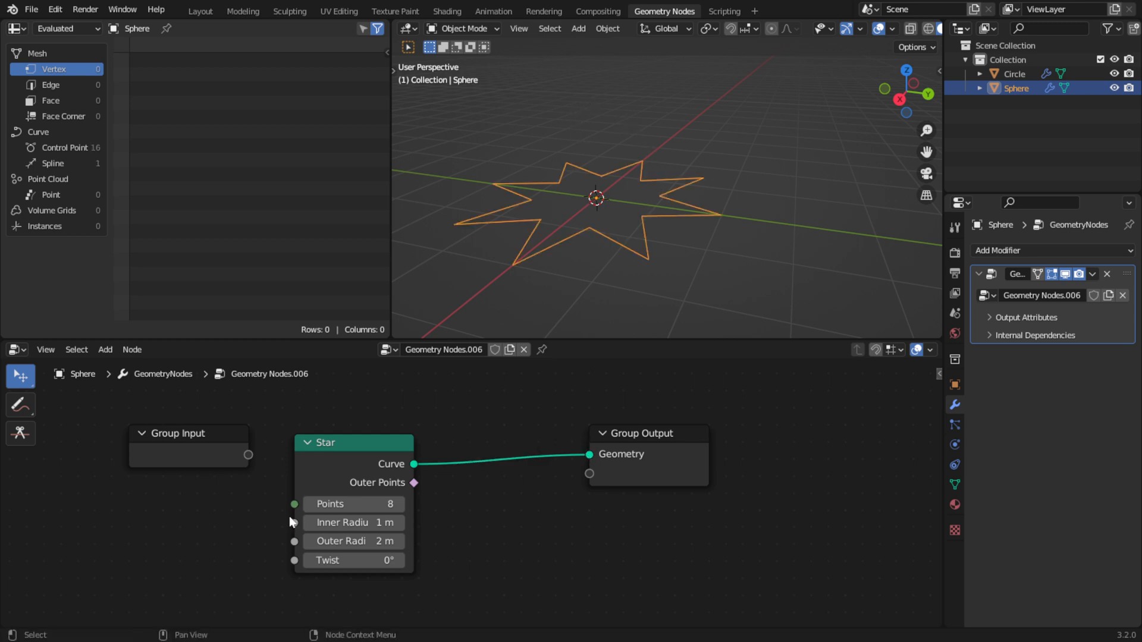
# Set the Star node to 43 points, inner radius 3.7 m, outer radius 12.6 m and twist 16.3°
pyautogui.moveTo(328, 507); pyautogui.dragTo(378, 507)
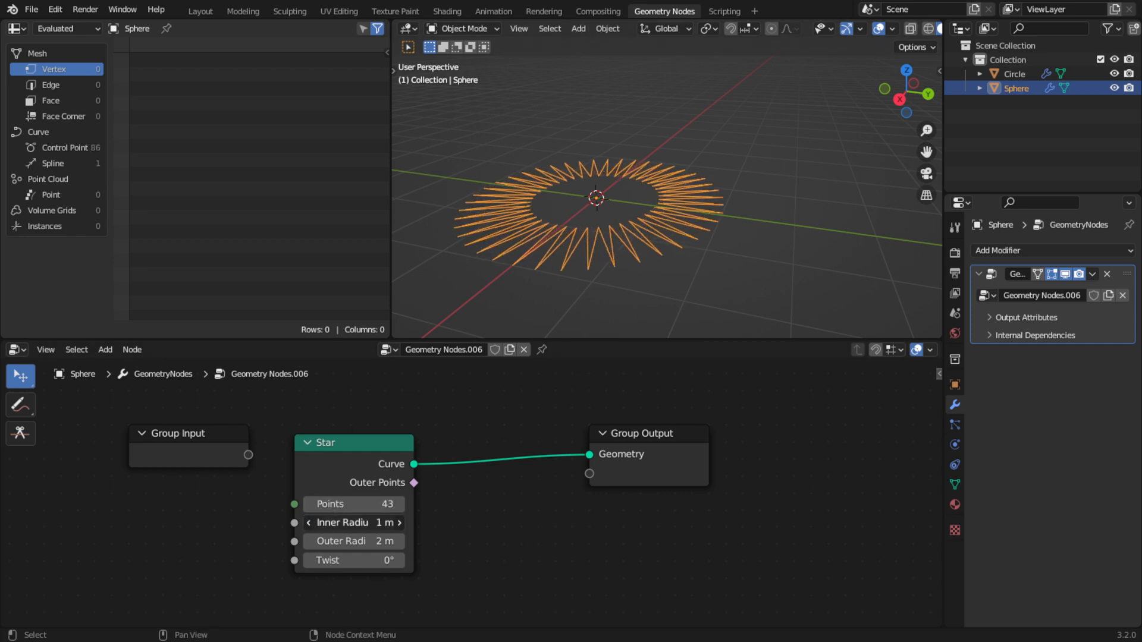
pyautogui.click(351, 523)
pyautogui.click(229, 523)
pyautogui.moveTo(345, 522); pyautogui.dragTo(366, 541)
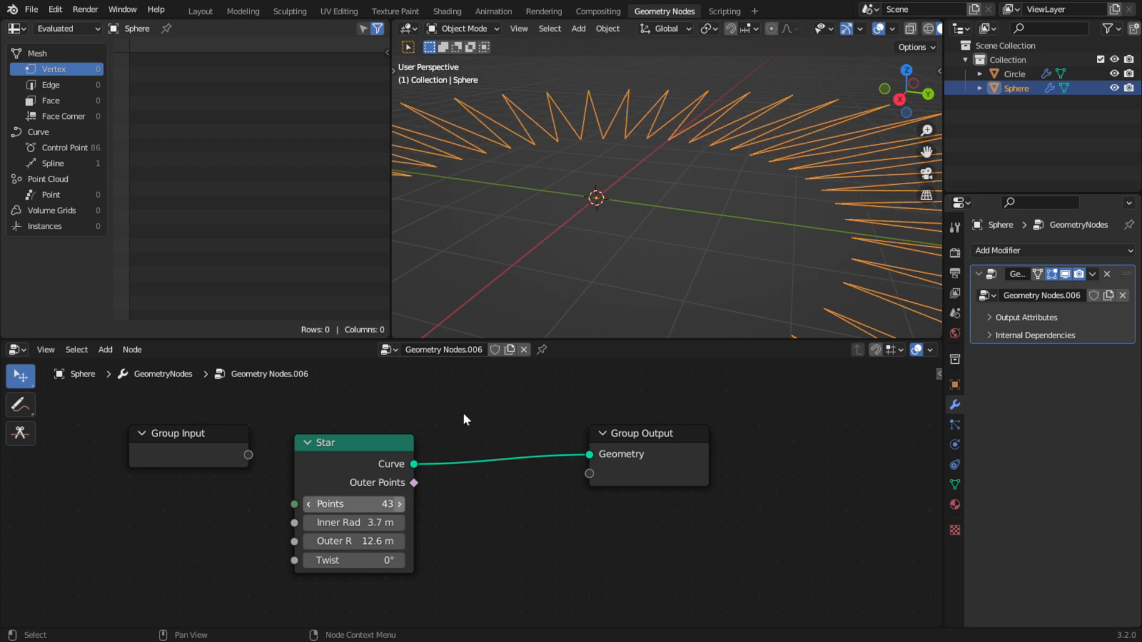
pyautogui.scroll(-3, 569, 227)
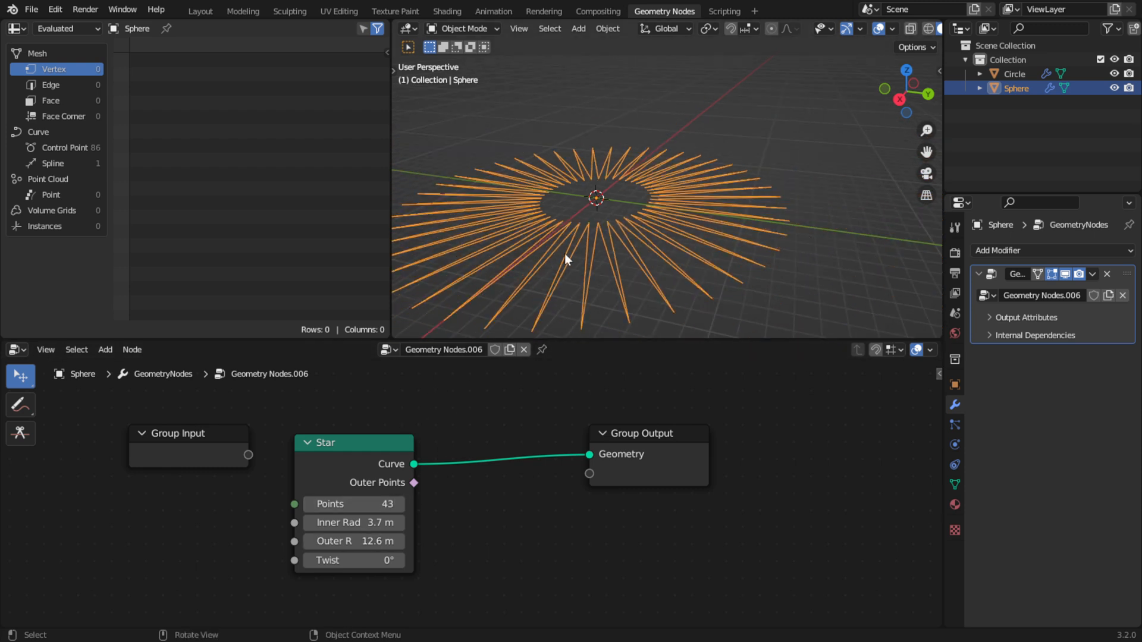
pyautogui.moveTo(350, 560); pyautogui.dragTo(447, 560)
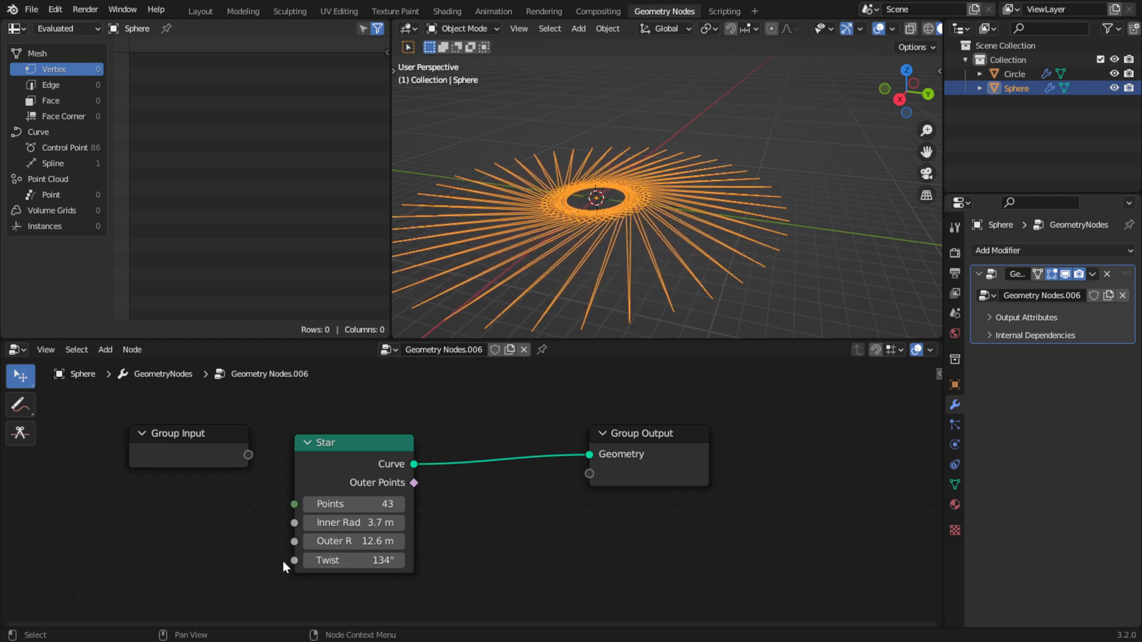
pyautogui.moveTo(357, 560); pyautogui.dragTo(295, 560)
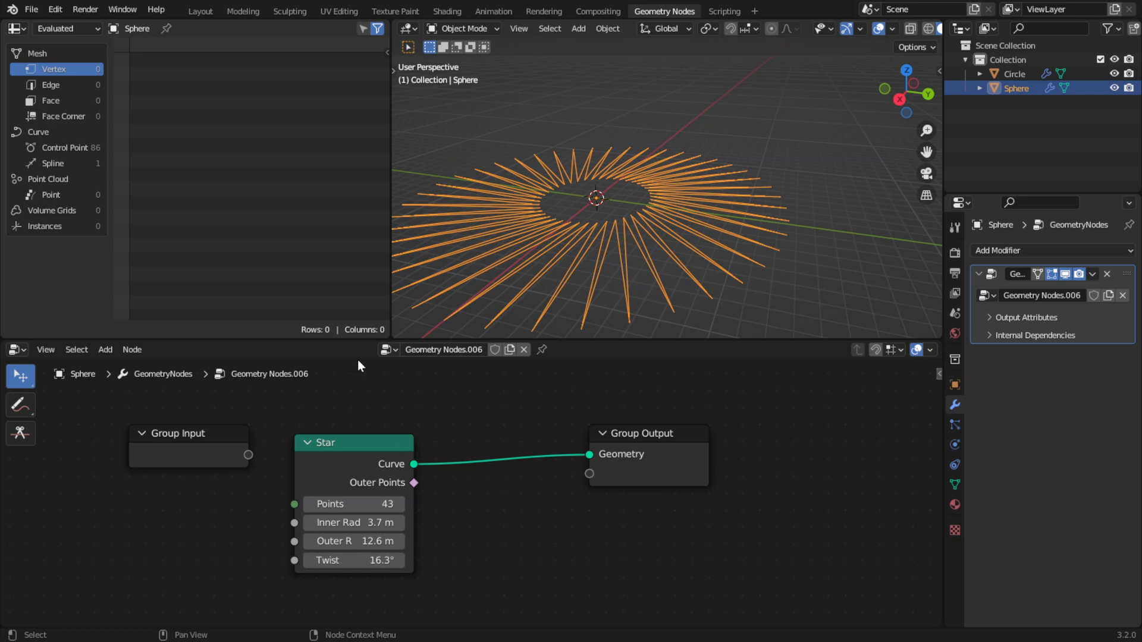
# Move the Group Output node farther from the Star node and insert a Curve to Mesh node on the link between them
pyautogui.moveTo(573, 451); pyautogui.dragTo(489, 520, button='middle')
pyautogui.moveTo(544, 503); pyautogui.dragTo(757, 503)
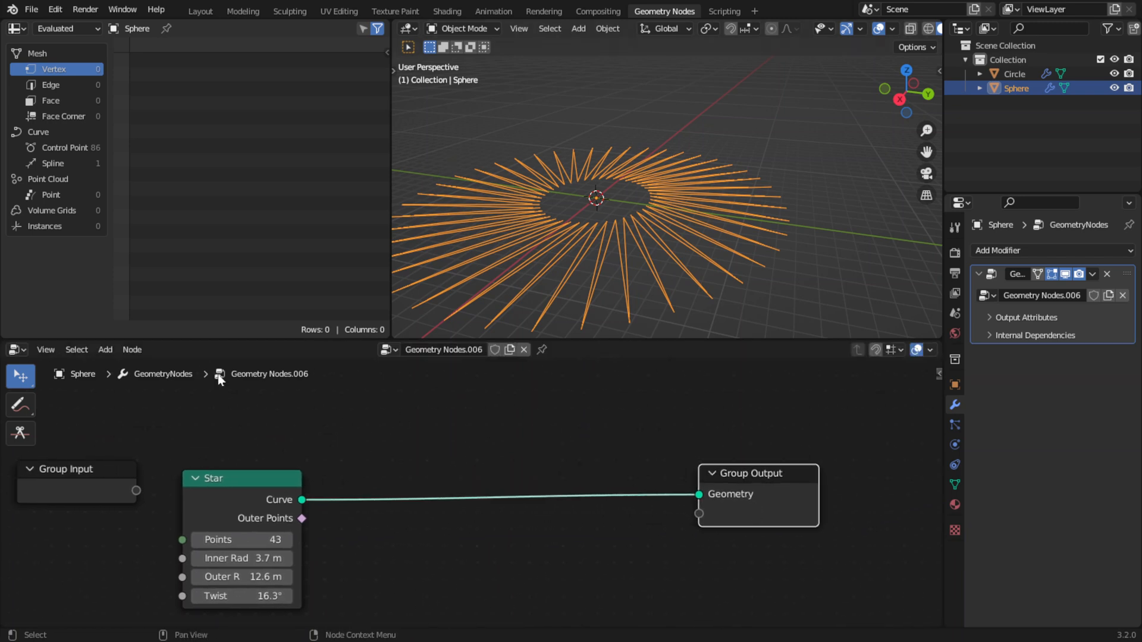
pyautogui.click(106, 351)
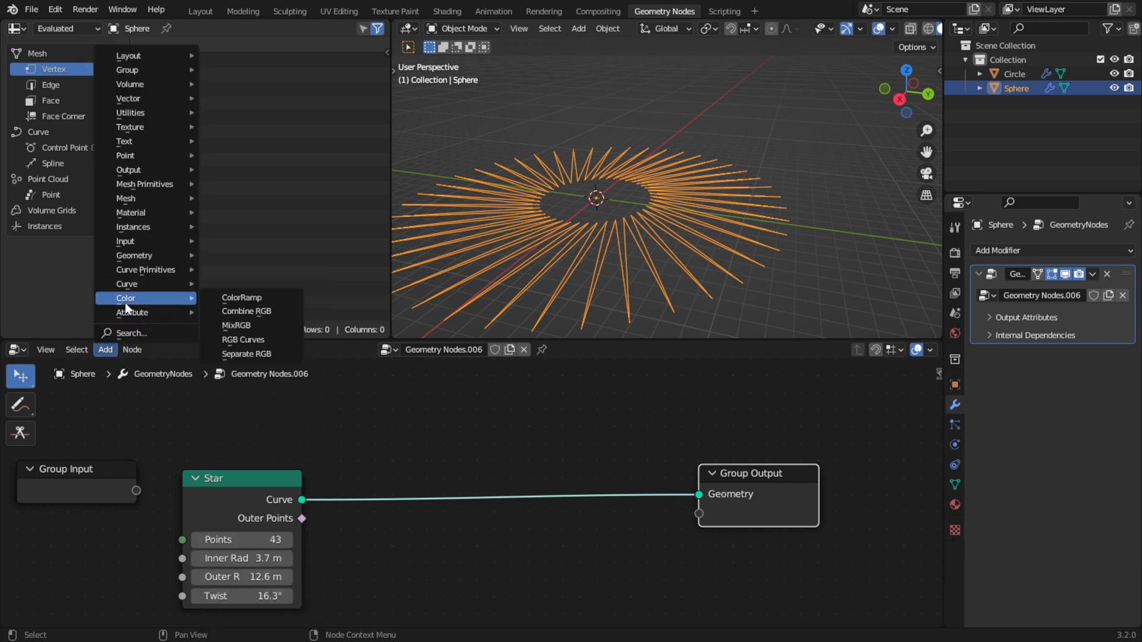
pyautogui.moveTo(143, 283)
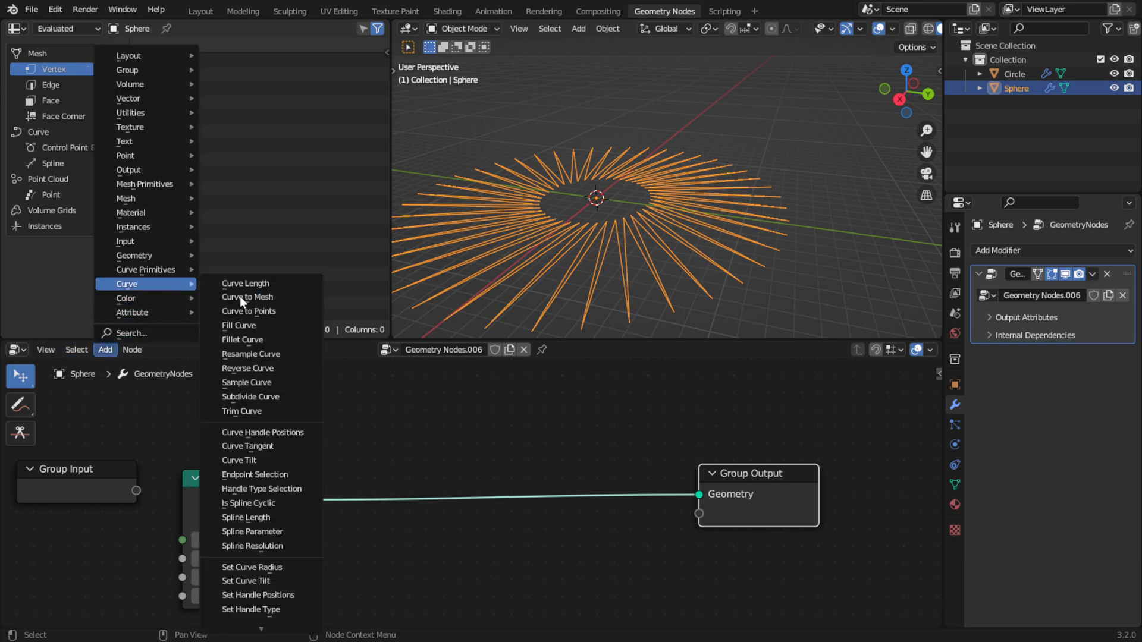
pyautogui.click(240, 296)
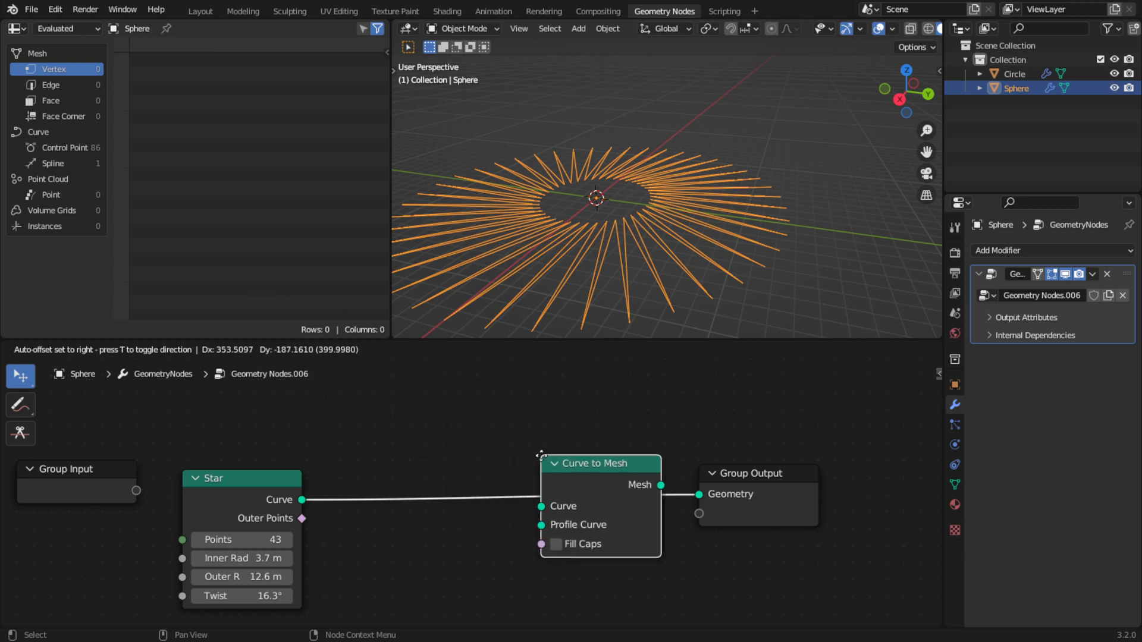
pyautogui.click(567, 476)
pyautogui.moveTo(555, 488); pyautogui.dragTo(607, 491)
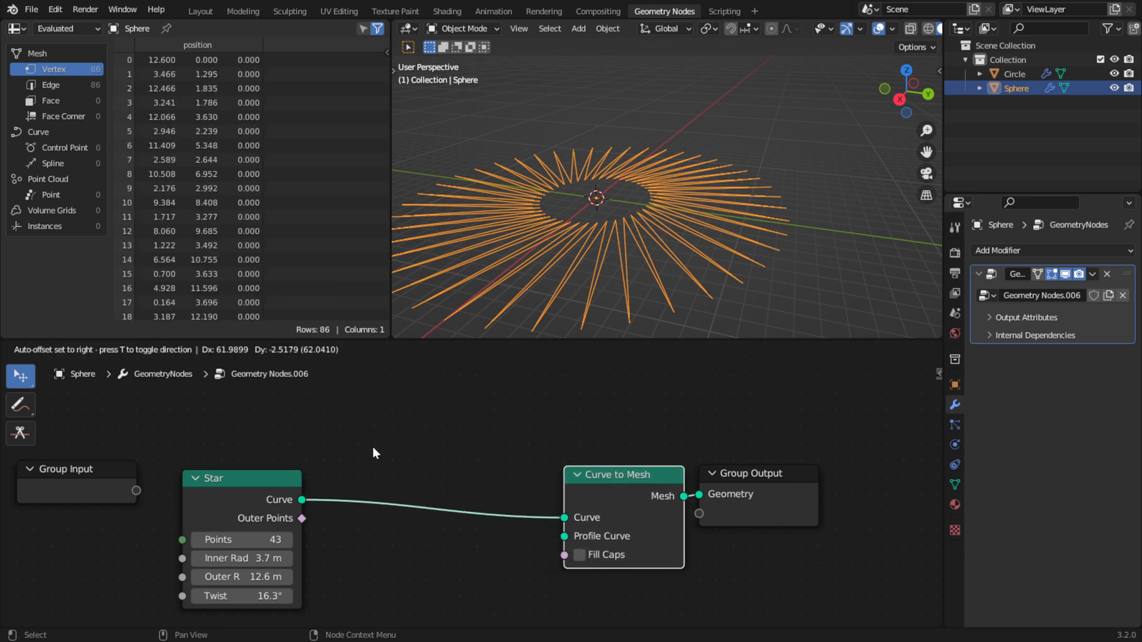
pyautogui.click(105, 349)
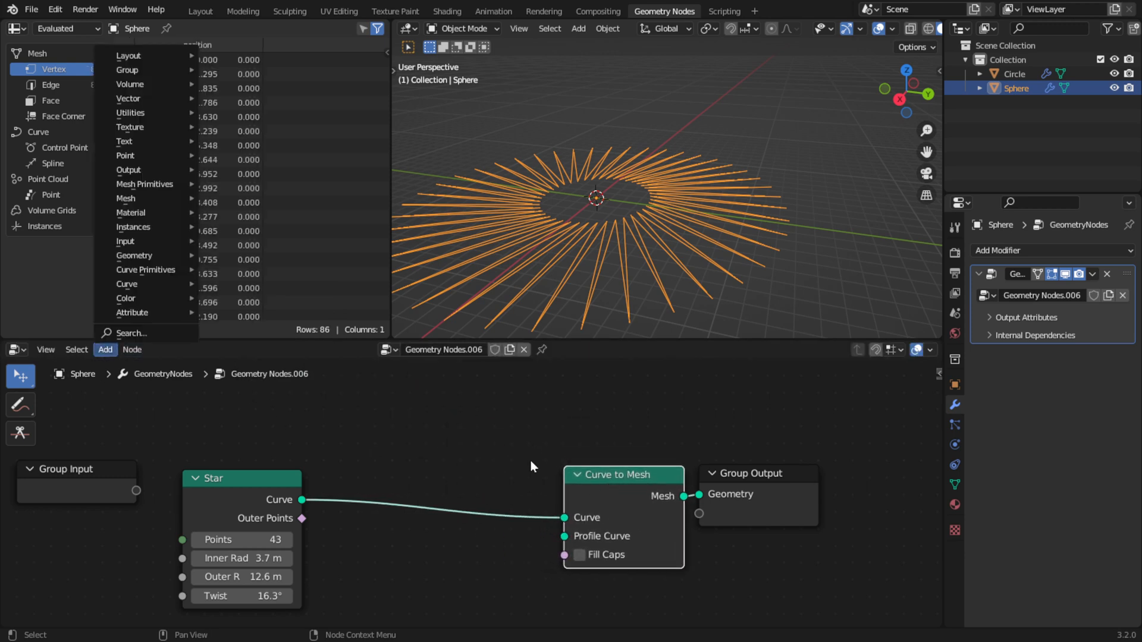
pyautogui.scroll(-4, 503, 455)
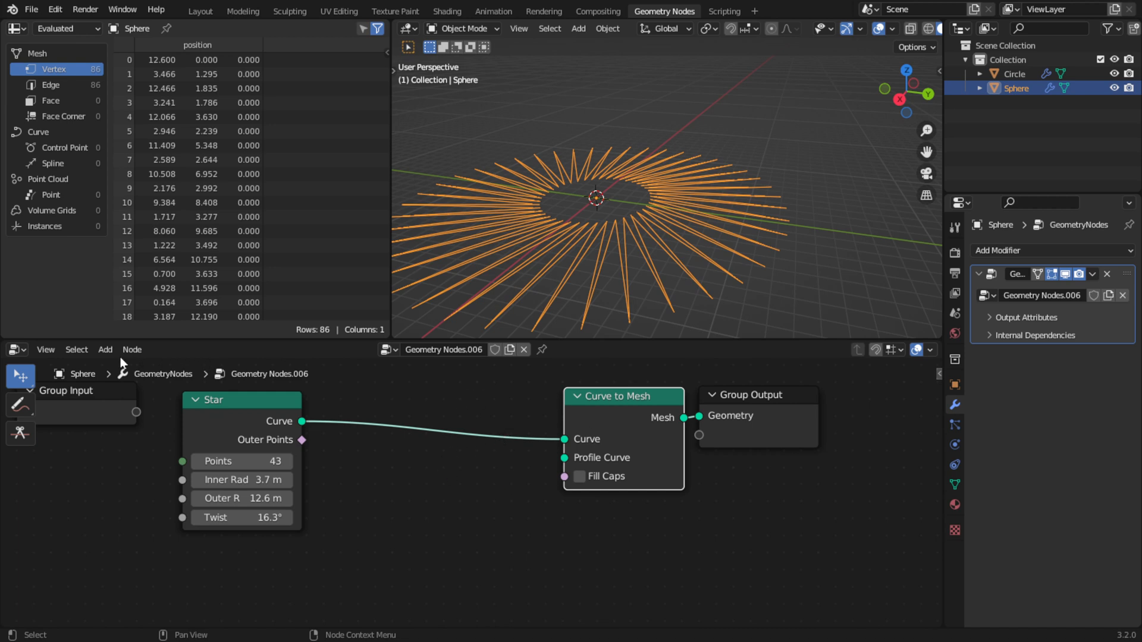
# Add a Curve Spiral primitive node and connect its Curve output to the Curve to Mesh node's Profile Curve input
pyautogui.click(105, 349)
pyautogui.moveTo(126, 283)
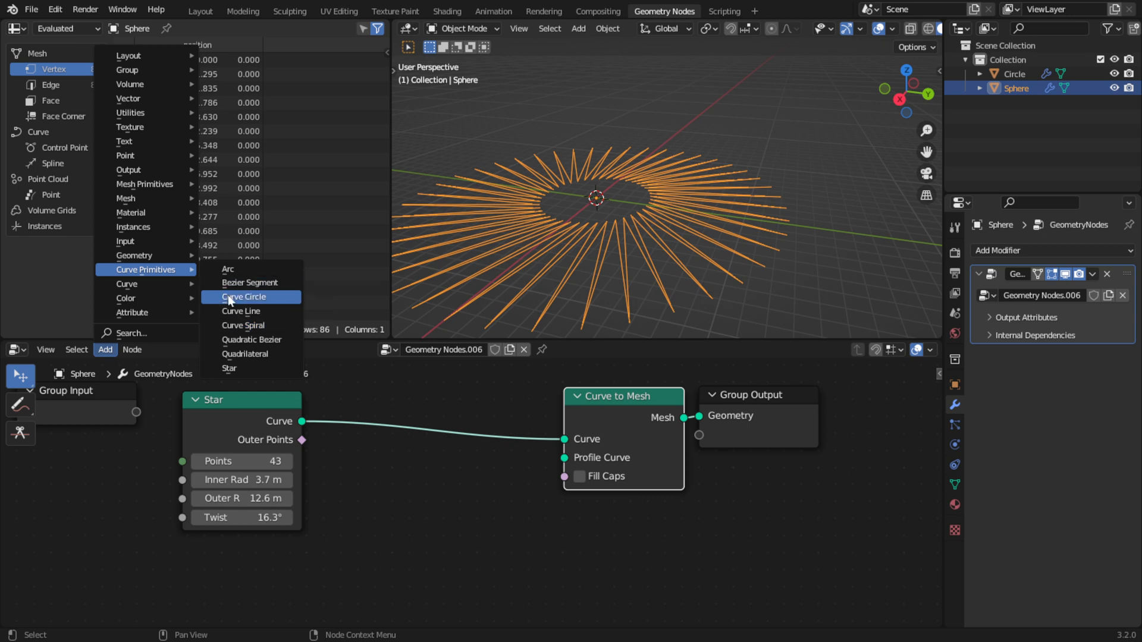
pyautogui.click(243, 326)
pyautogui.click(366, 479)
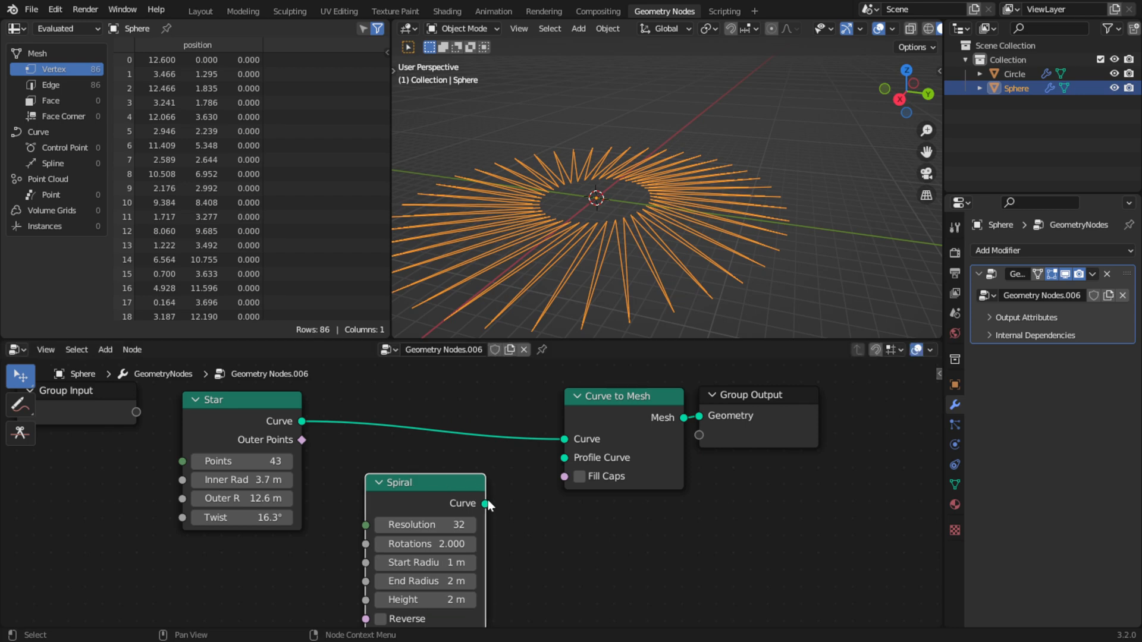
pyautogui.moveTo(486, 504); pyautogui.dragTo(565, 462)
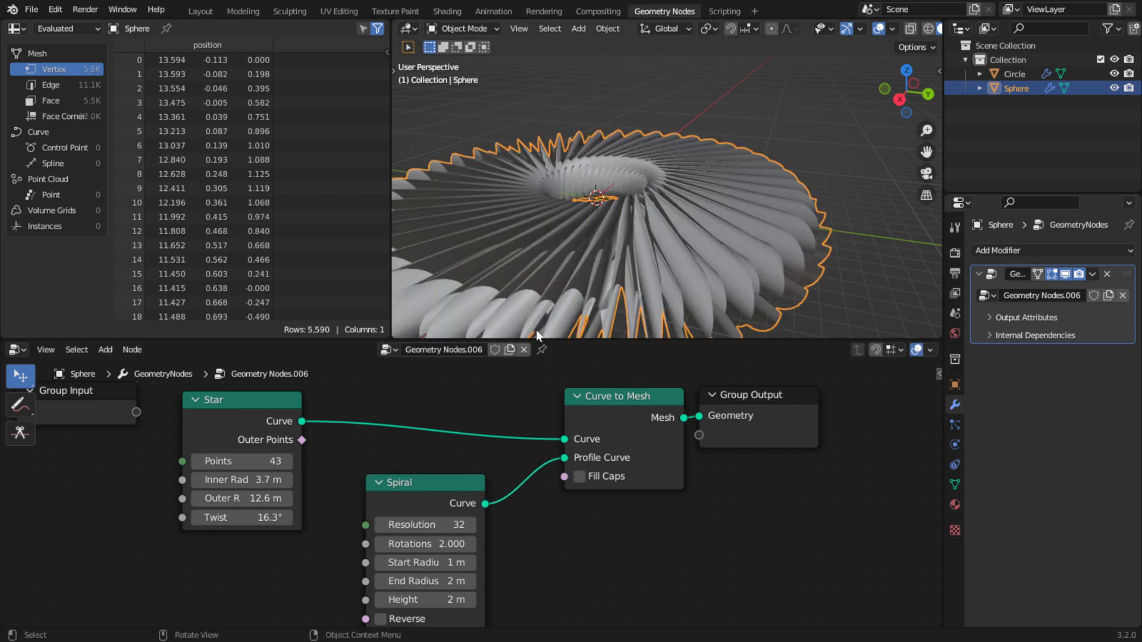
pyautogui.moveTo(536, 329); pyautogui.dragTo(535, 291, button='middle')
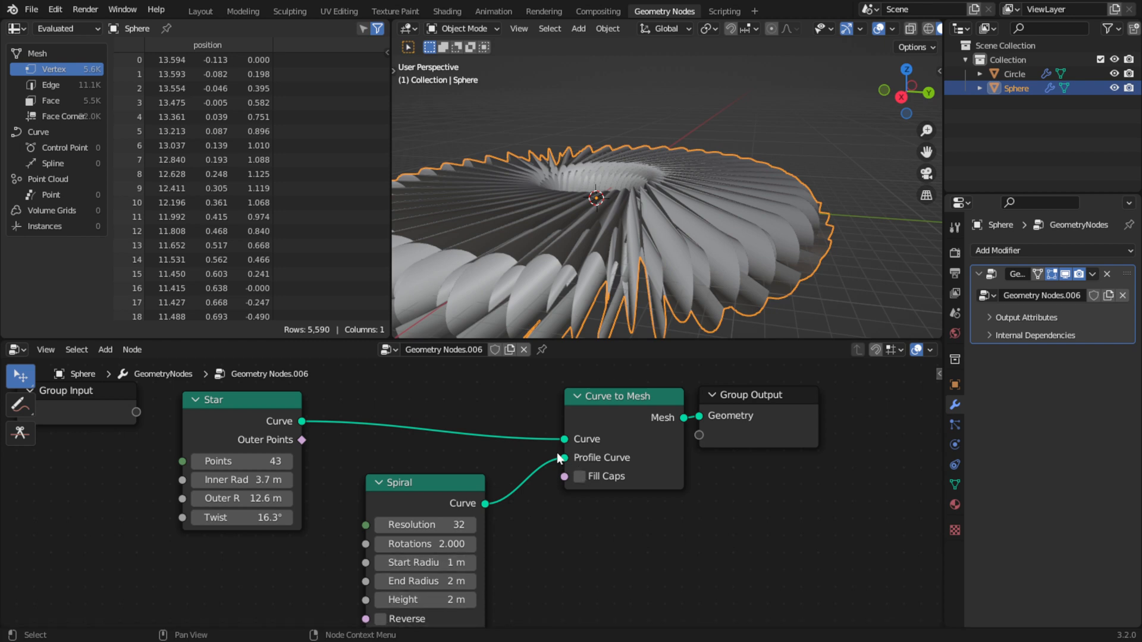
# Disconnect the Spiral node from the Profile Curve input and delete it
pyautogui.moveTo(563, 458); pyautogui.dragTo(519, 483)
pyautogui.click(421, 511)
pyautogui.press('x')
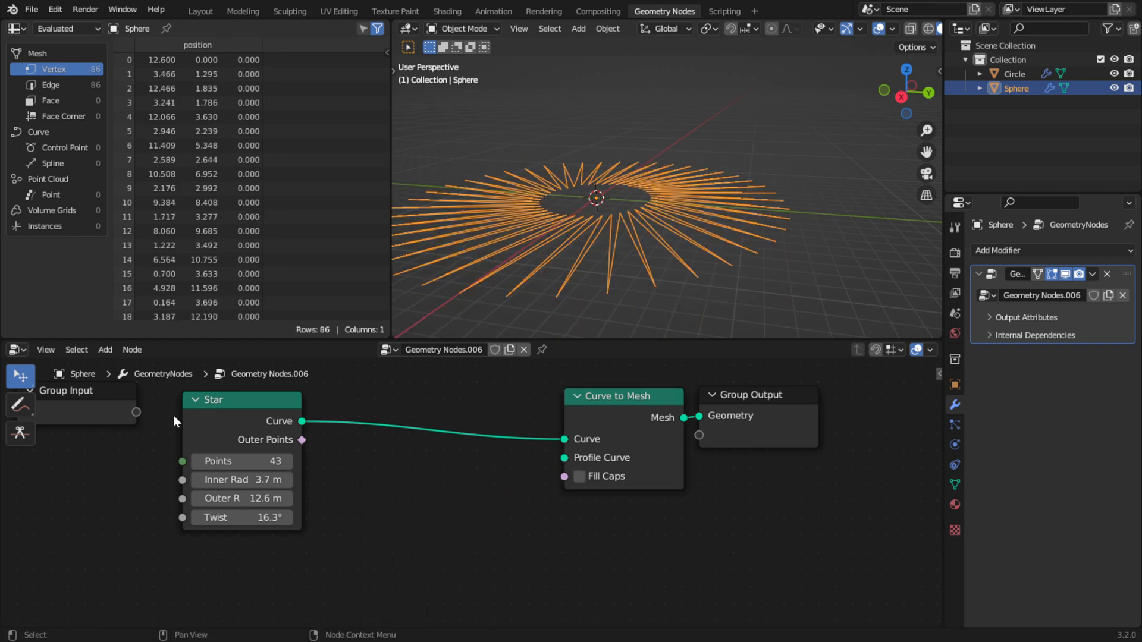
# Add a Curve Circle node, connect it to the Curve to Mesh node's Profile Curve input and set its radius to 0.2 m
pyautogui.click(115, 349)
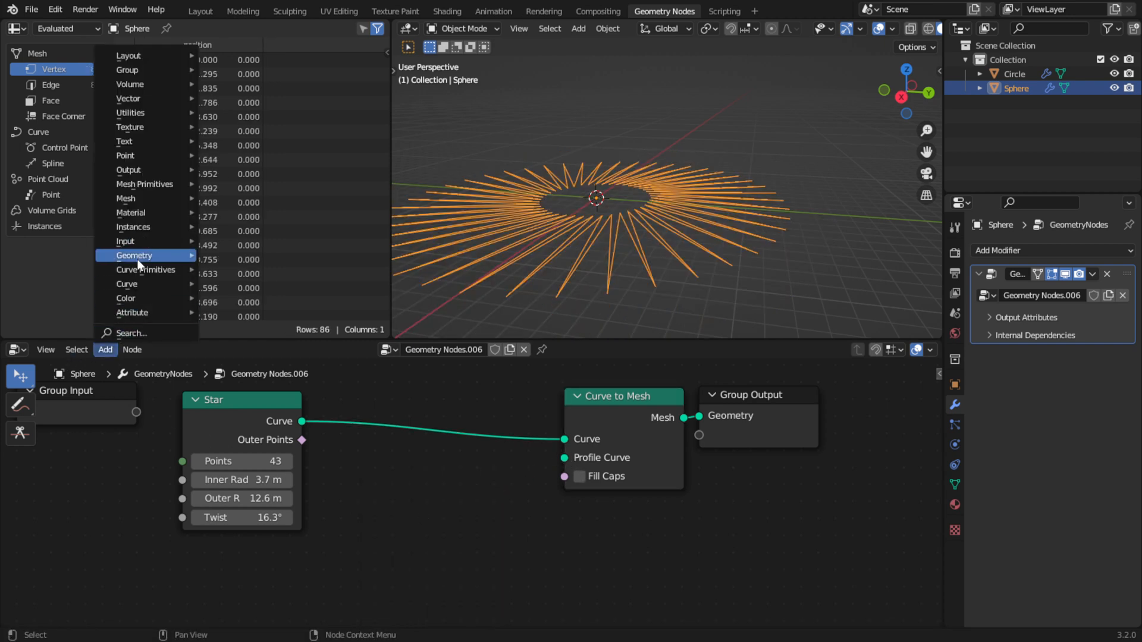
pyautogui.moveTo(190, 269)
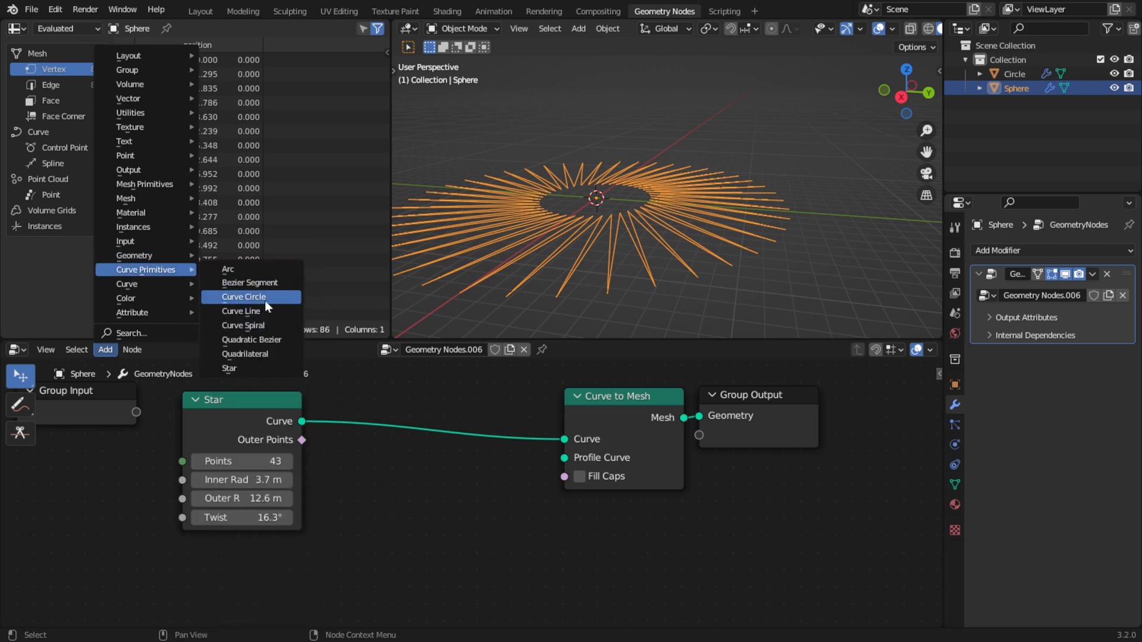
pyautogui.click(265, 298)
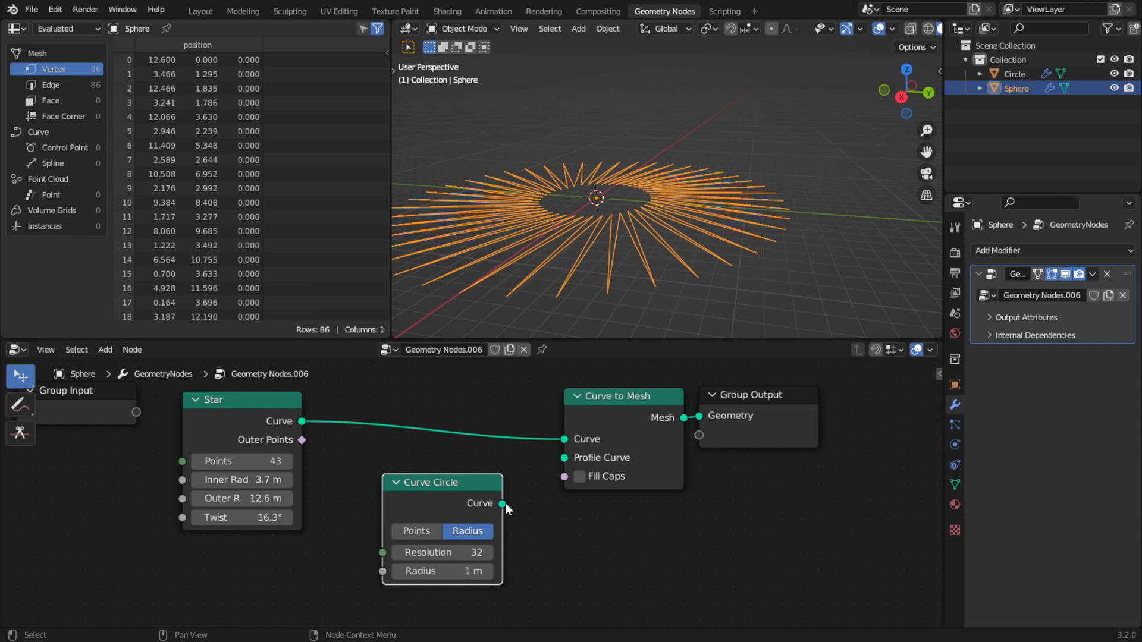
pyautogui.moveTo(504, 503); pyautogui.dragTo(564, 457)
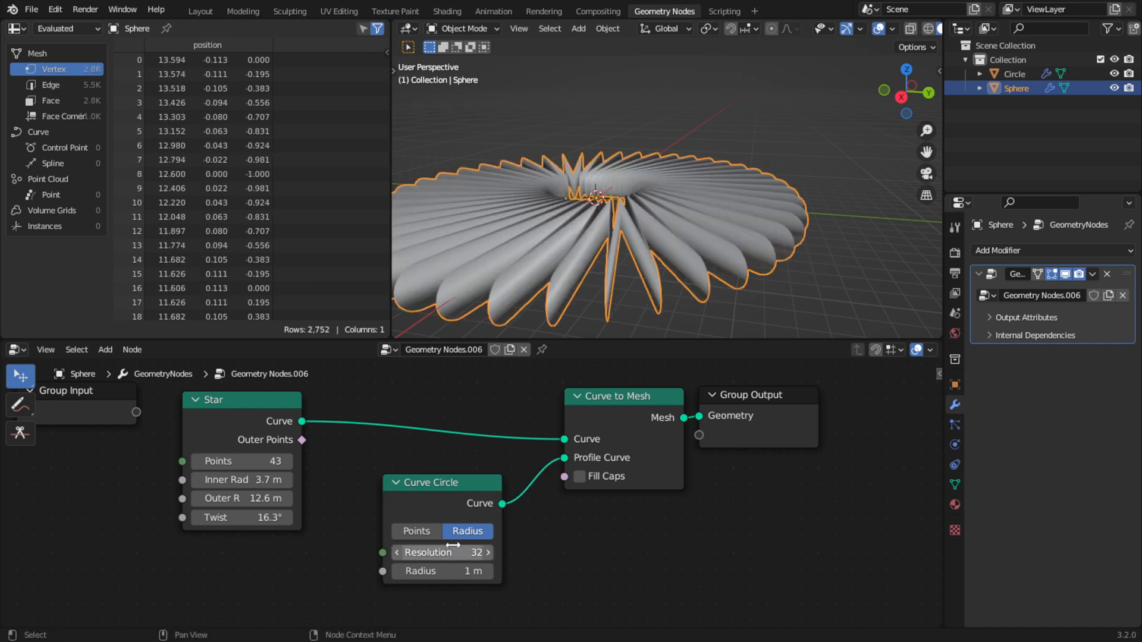
pyautogui.moveTo(468, 570); pyautogui.dragTo(440, 569)
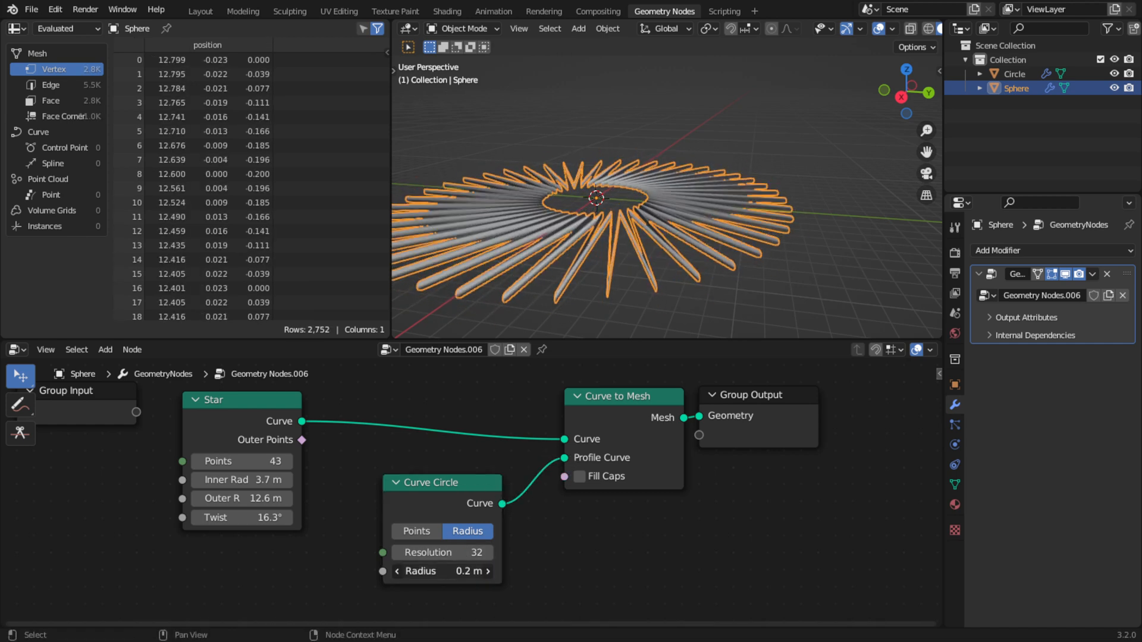
# Set the Star node to 20 points, inner radius 5.6 m, outer radius 16.8 m and twist 54.8°
pyautogui.scroll(5, 527, 273)
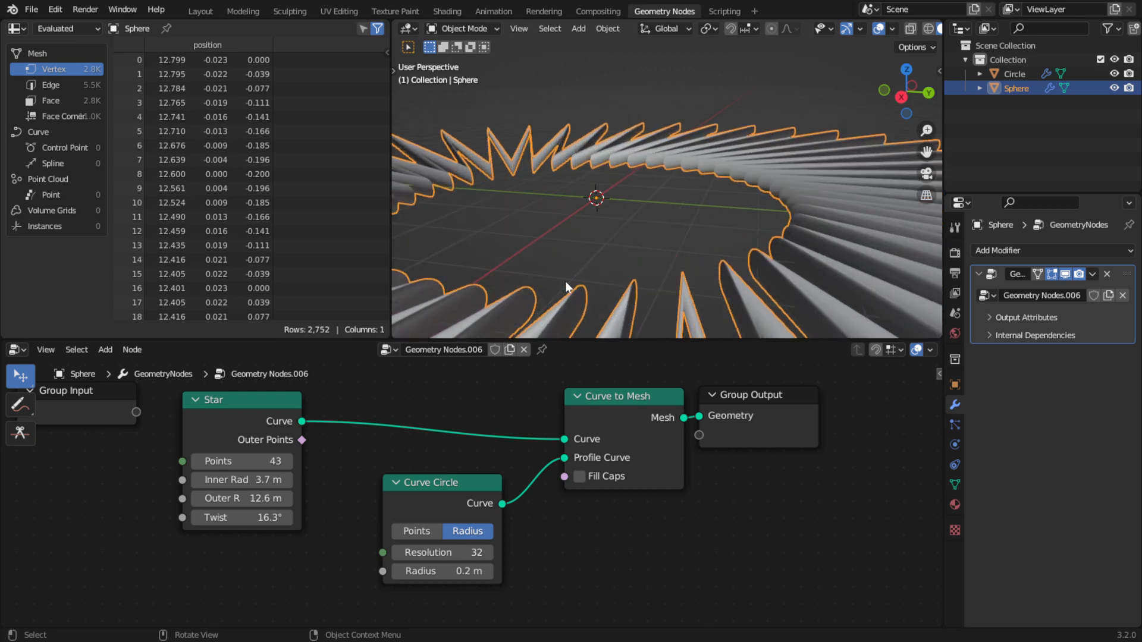
pyautogui.moveTo(565, 281); pyautogui.dragTo(611, 258, button='middle')
pyautogui.scroll(-10, 618, 252)
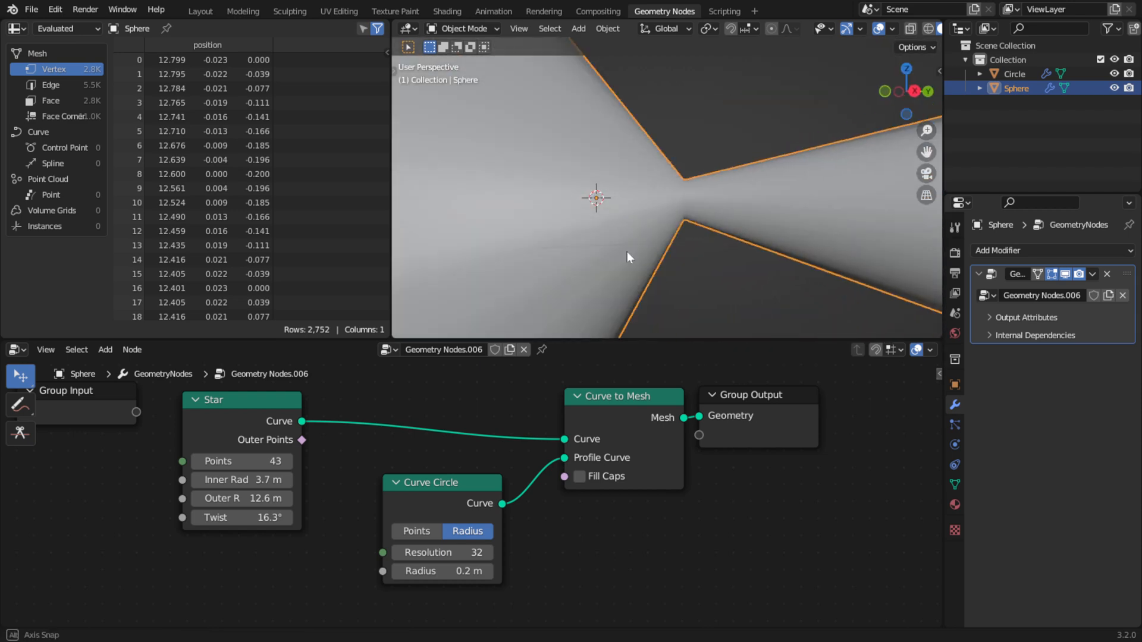
pyautogui.moveTo(601, 252); pyautogui.dragTo(565, 333, button='middle')
pyautogui.click(598, 231)
pyautogui.moveTo(324, 478); pyautogui.dragTo(523, 464, button='middle')
pyautogui.moveTo(428, 445); pyautogui.dragTo(429, 441, button='middle')
pyautogui.moveTo(429, 441); pyautogui.dragTo(442, 498)
# Move the Group Input node clear of the Star node and expose Star's Points, Inner Radius, Outer Radius and Twist as group inputs
pyautogui.moveTo(145, 481); pyautogui.dragTo(232, 591, button='middle')
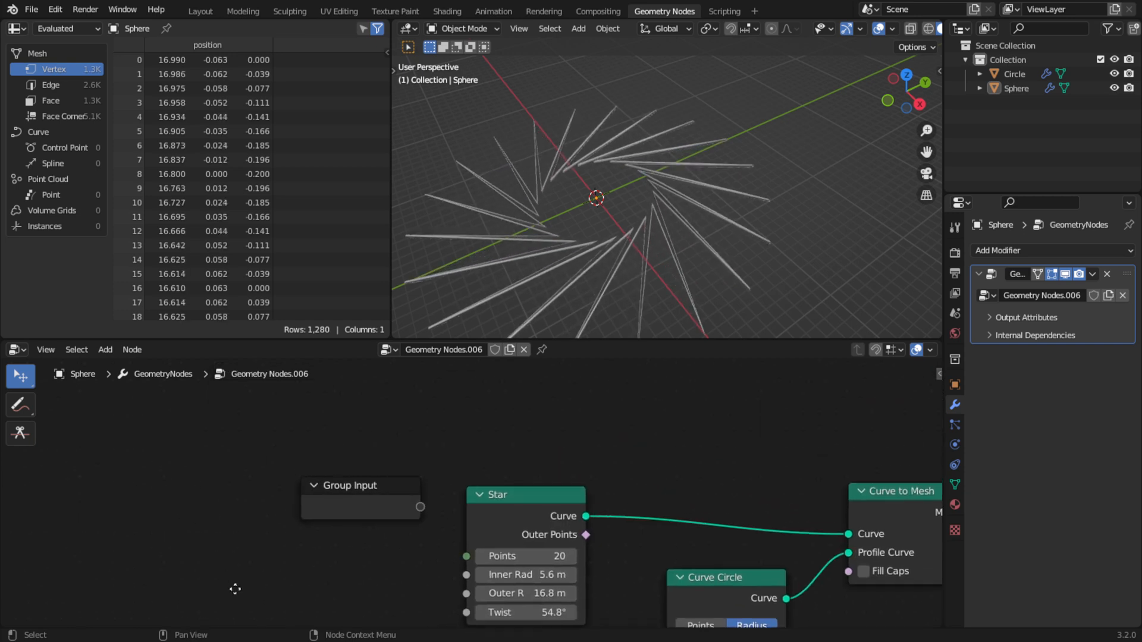
pyautogui.moveTo(533, 515); pyautogui.dragTo(453, 440, button='middle')
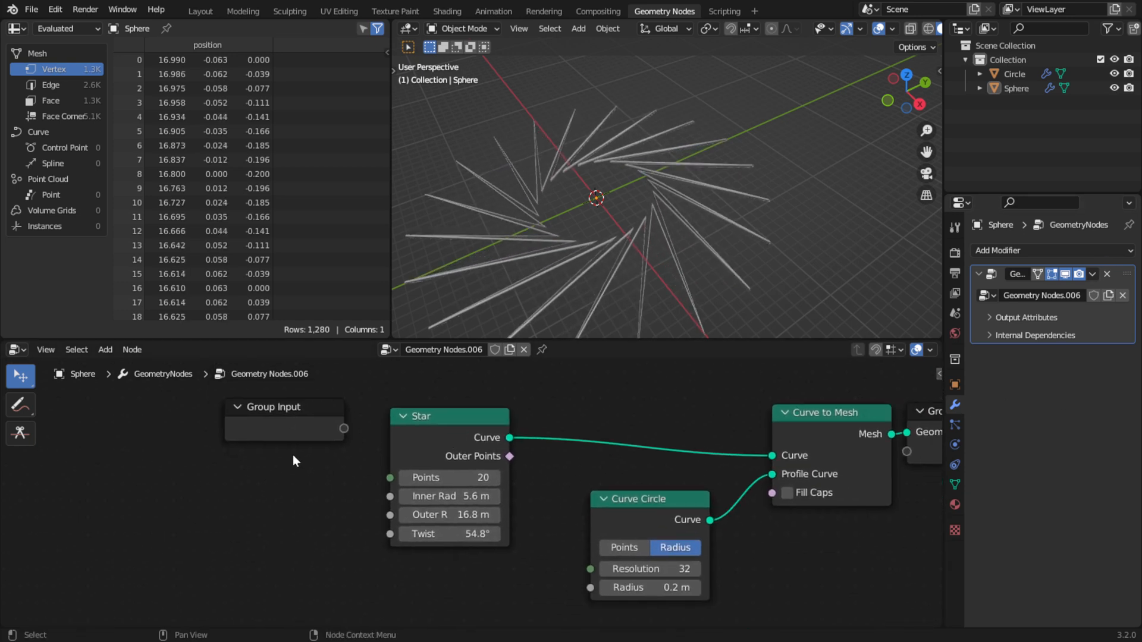
pyautogui.moveTo(285, 433); pyautogui.dragTo(224, 499)
pyautogui.moveTo(387, 477); pyautogui.dragTo(279, 494)
pyautogui.press('Escape')
pyautogui.moveTo(386, 477); pyautogui.dragTo(281, 494)
pyautogui.moveTo(387, 495); pyautogui.dragTo(281, 512)
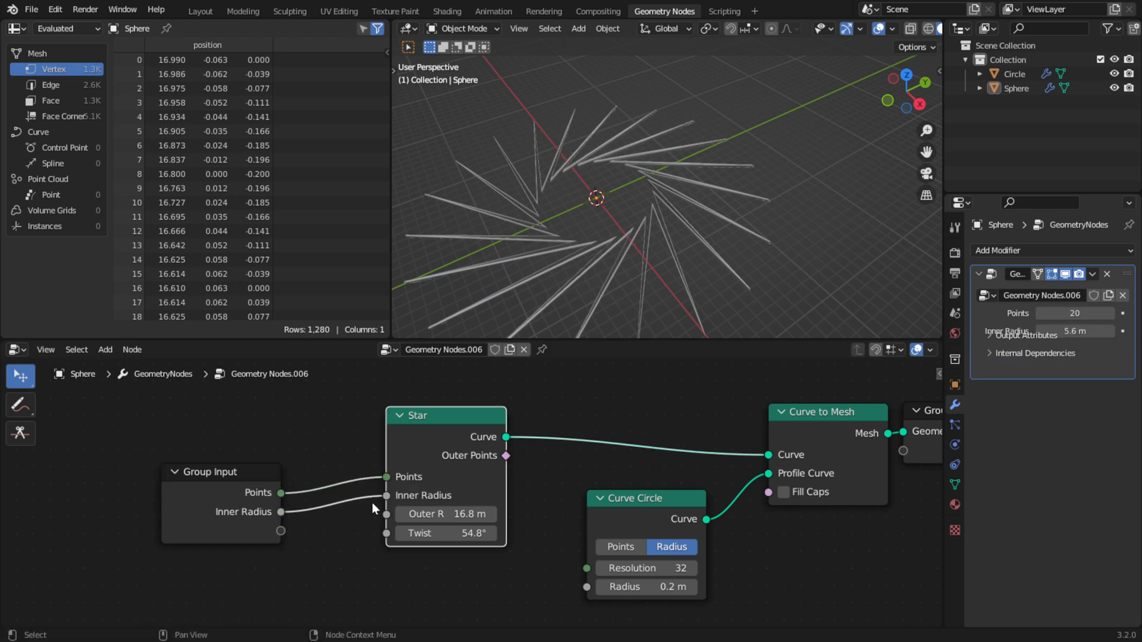
pyautogui.moveTo(387, 514); pyautogui.dragTo(281, 549)
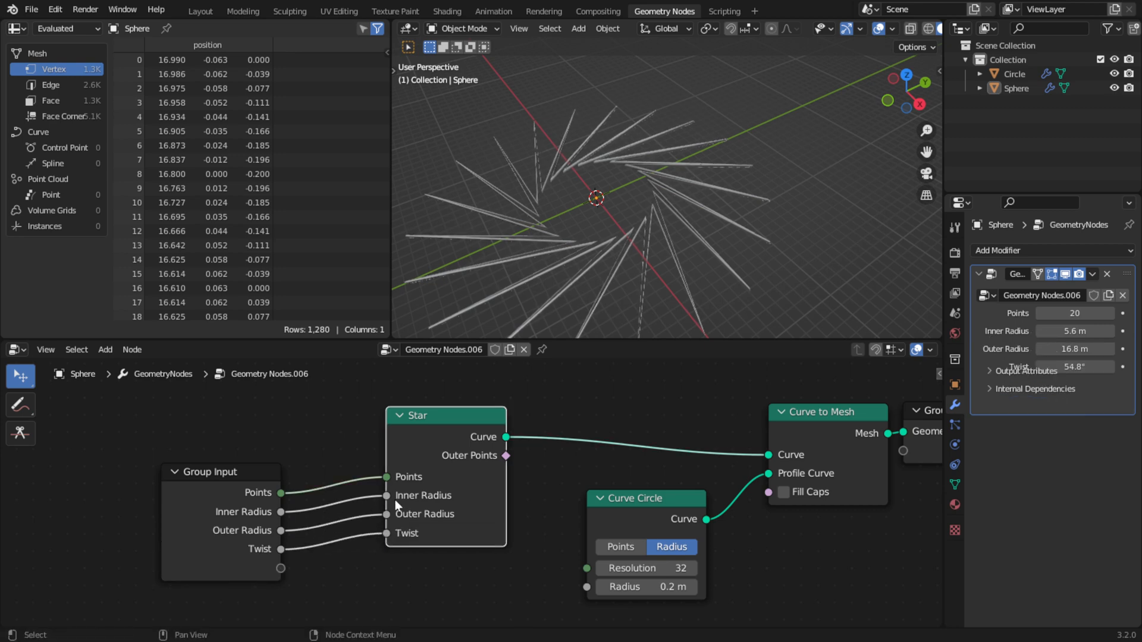
# View the star in the Layout workspace, and expose the Curve Circle node's Radius as a group input in the Geometry Nodes workspace
pyautogui.click(200, 11)
pyautogui.scroll(-5, 392, 226)
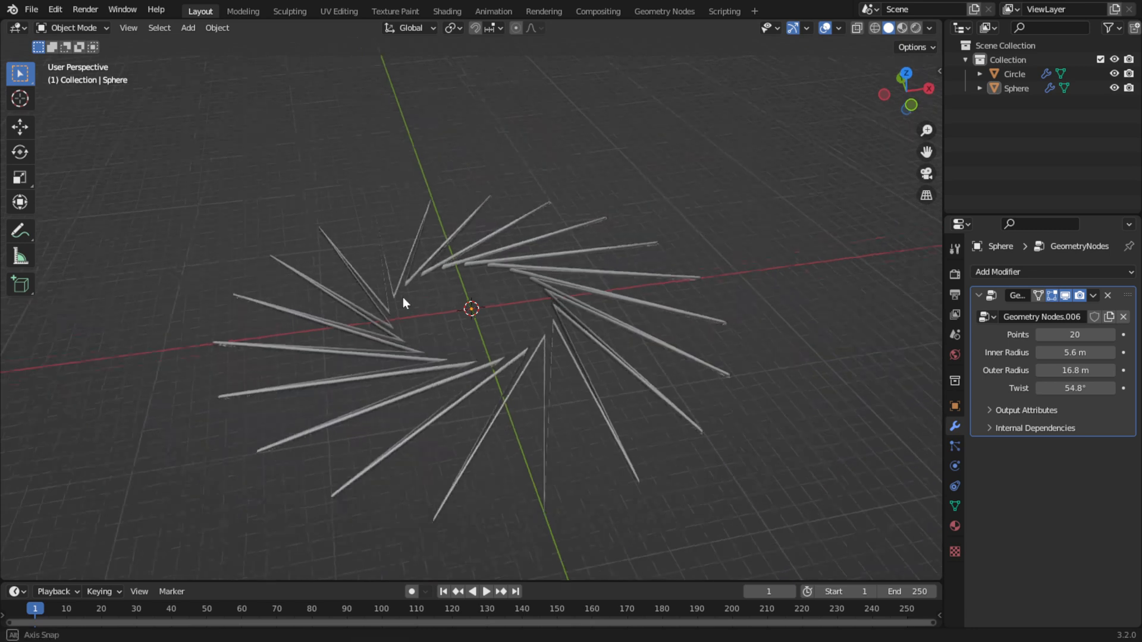
pyautogui.moveTo(403, 303); pyautogui.dragTo(540, 318, button='middle')
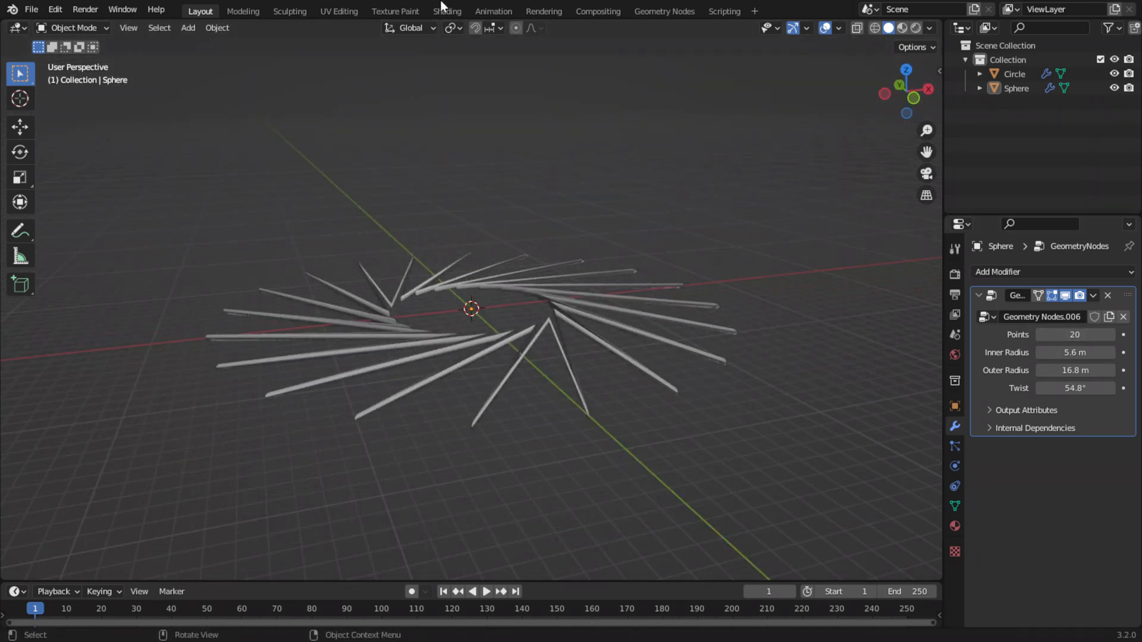
pyautogui.click(642, 12)
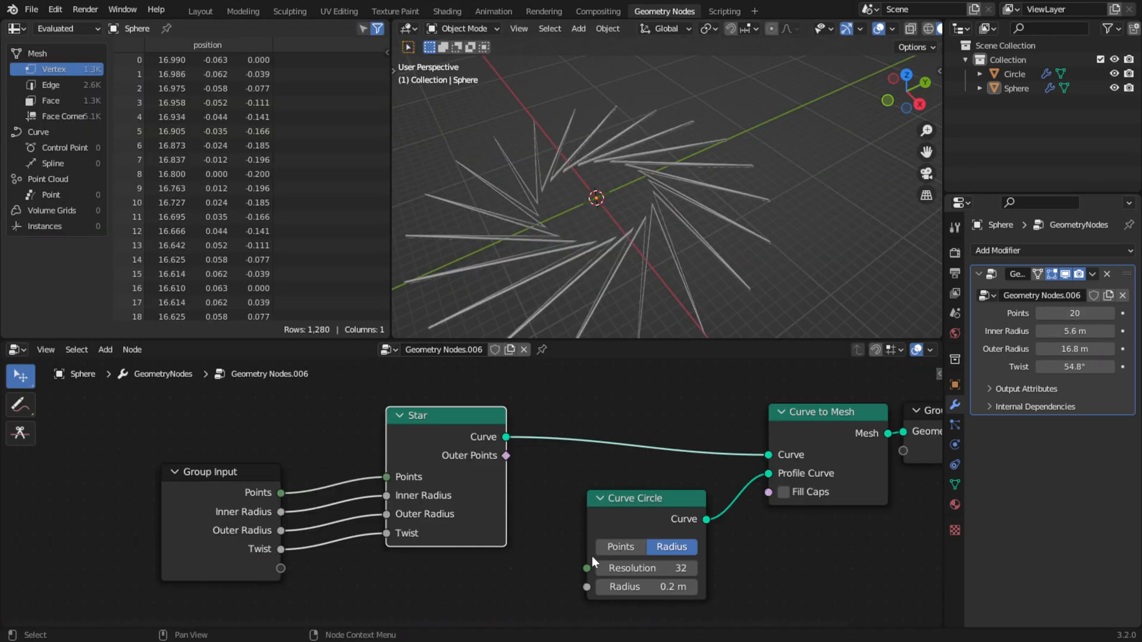
pyautogui.moveTo(586, 587); pyautogui.dragTo(278, 569)
# In the Layout workspace, set the modifier's Radius to 0.44 m, Points to 51 and Inner Radius to 6.16 m
pyautogui.click(212, 14)
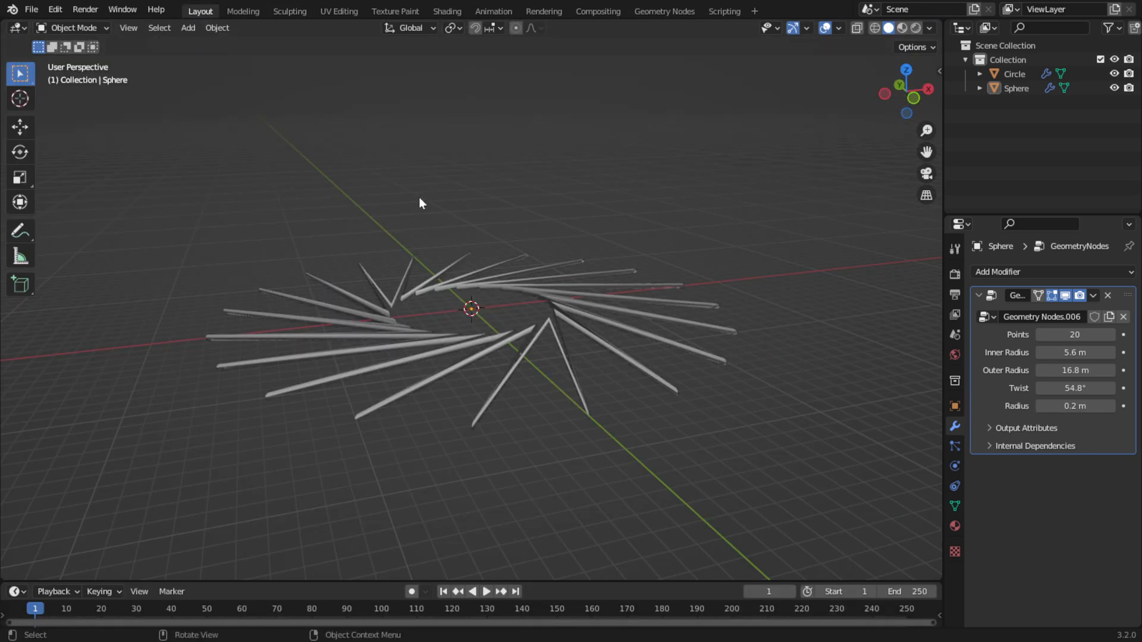
pyautogui.scroll(3, 483, 333)
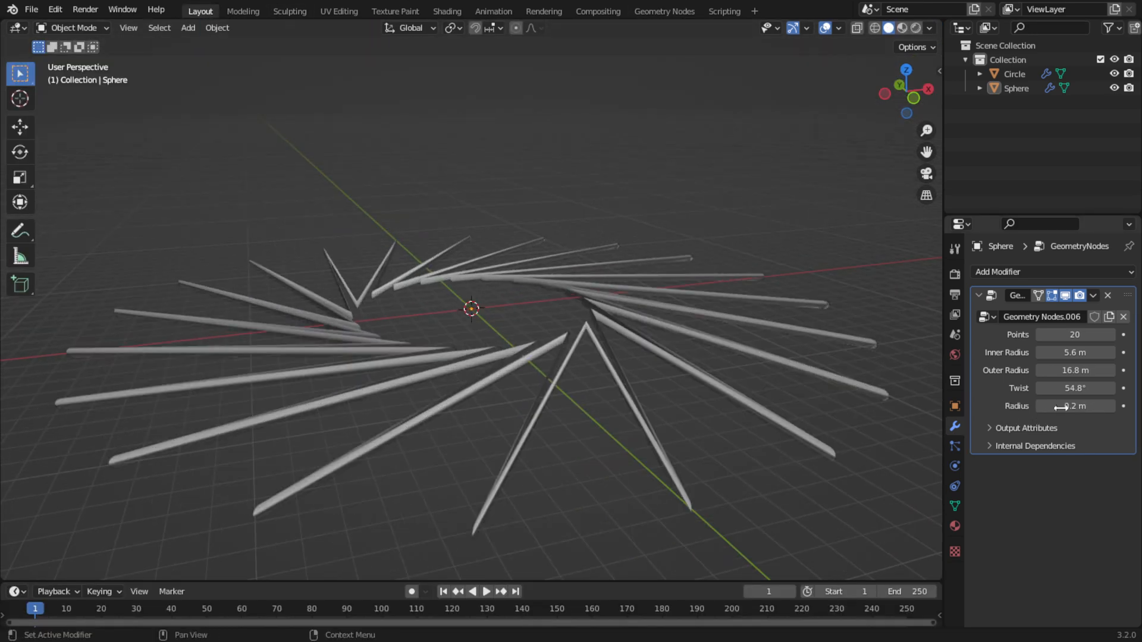
pyautogui.moveTo(1074, 405)
pyautogui.mouseDown()
pyautogui.moveTo(1118, 406)
pyautogui.moveTo(1077, 405)
pyautogui.mouseUp()
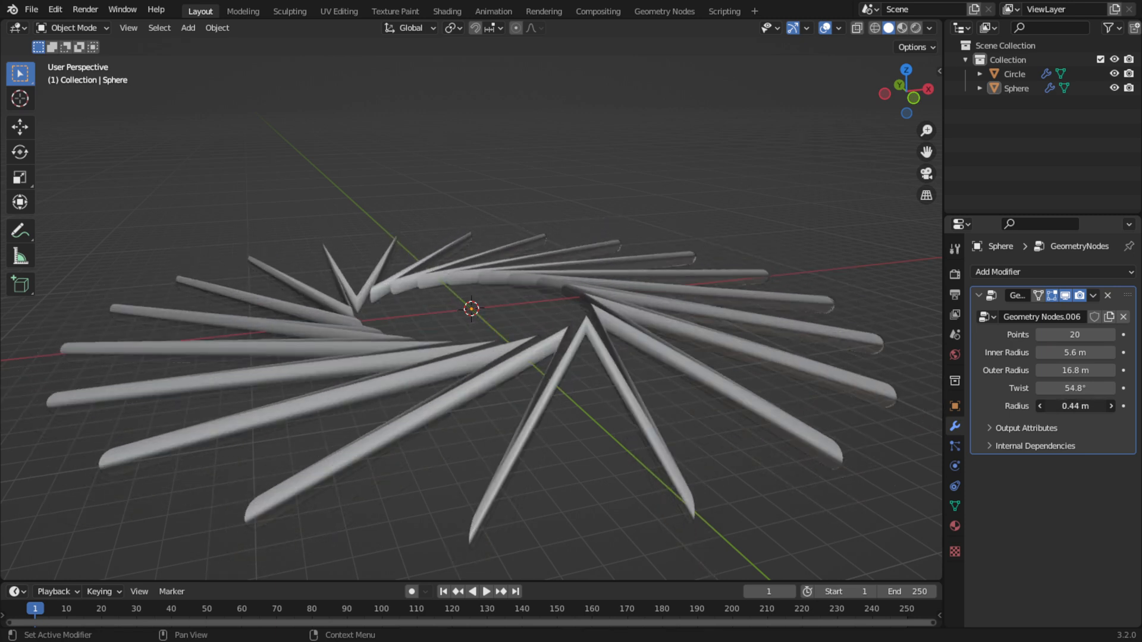
pyautogui.moveTo(1061, 334); pyautogui.dragTo(1074, 353)
pyautogui.moveTo(464, 264); pyautogui.dragTo(515, 327, button='middle')
pyautogui.scroll(-2, 515, 328)
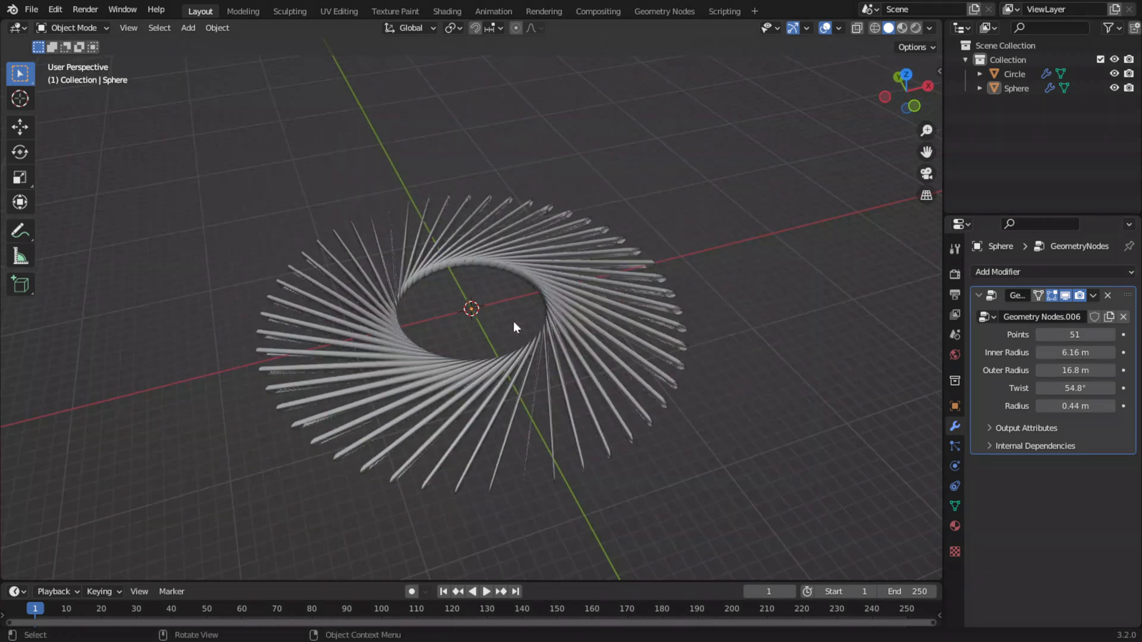
# Set the modifier's Inner Radius to 6.91 m, Outer Radius to 13.2 m, Twist to -8.96° and Radius to 8.63 m
pyautogui.moveTo(1065, 353); pyautogui.dragTo(1065, 390)
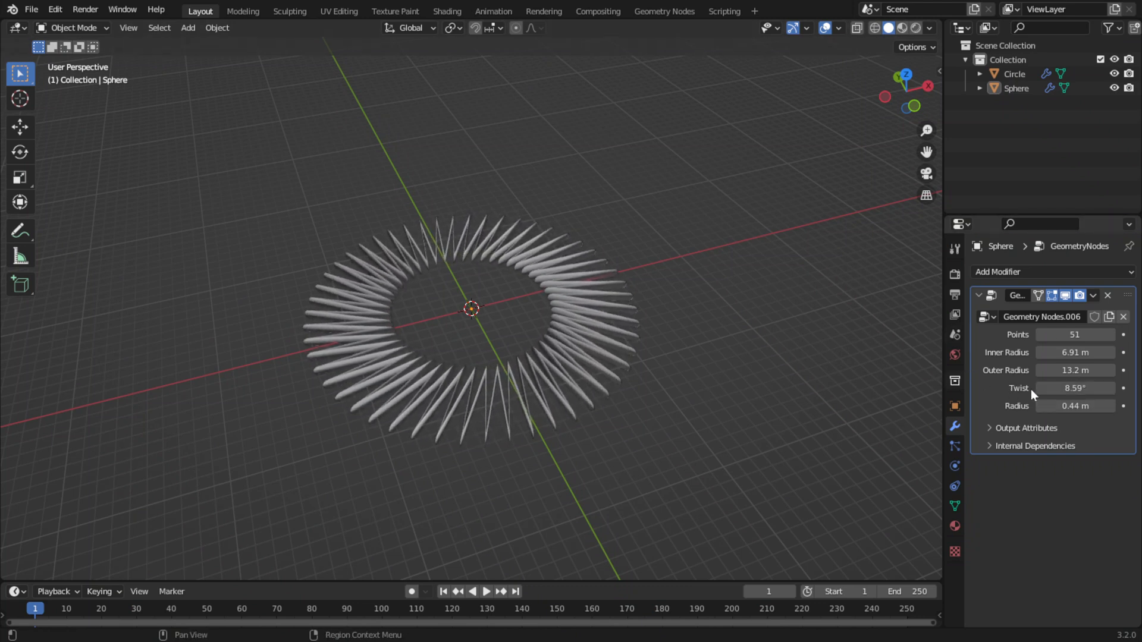
pyautogui.moveTo(1099, 392); pyautogui.dragTo(1139, 404)
pyautogui.moveTo(1070, 403); pyautogui.dragTo(1139, 405)
pyautogui.moveTo(636, 395); pyautogui.dragTo(561, 277, button='middle')
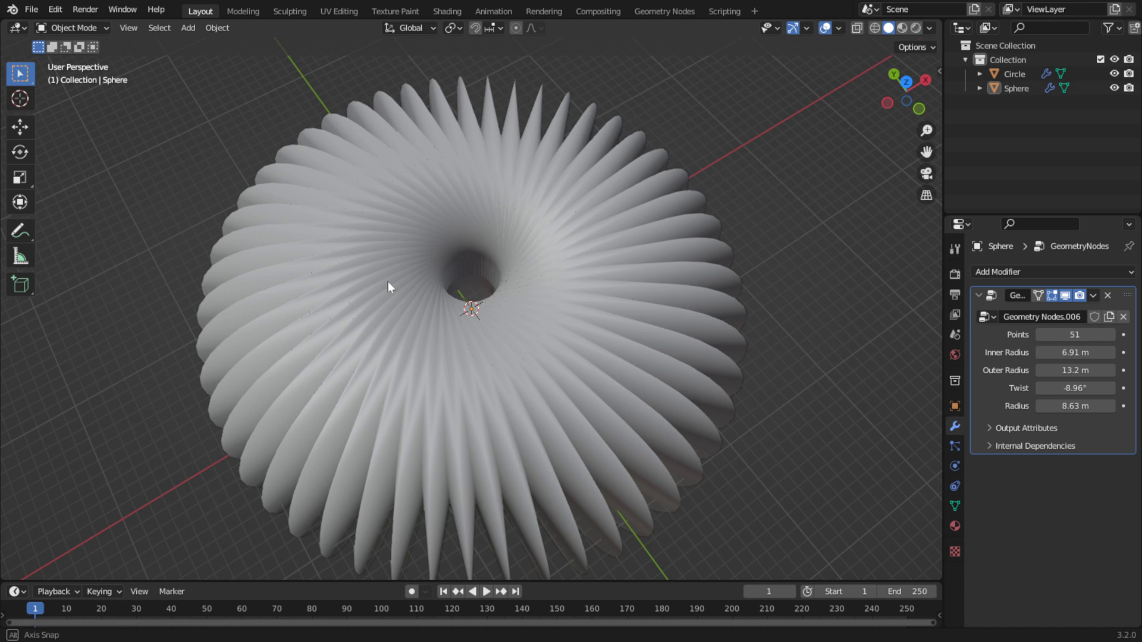
pyautogui.moveTo(388, 271); pyautogui.dragTo(115, 51, button='middle')
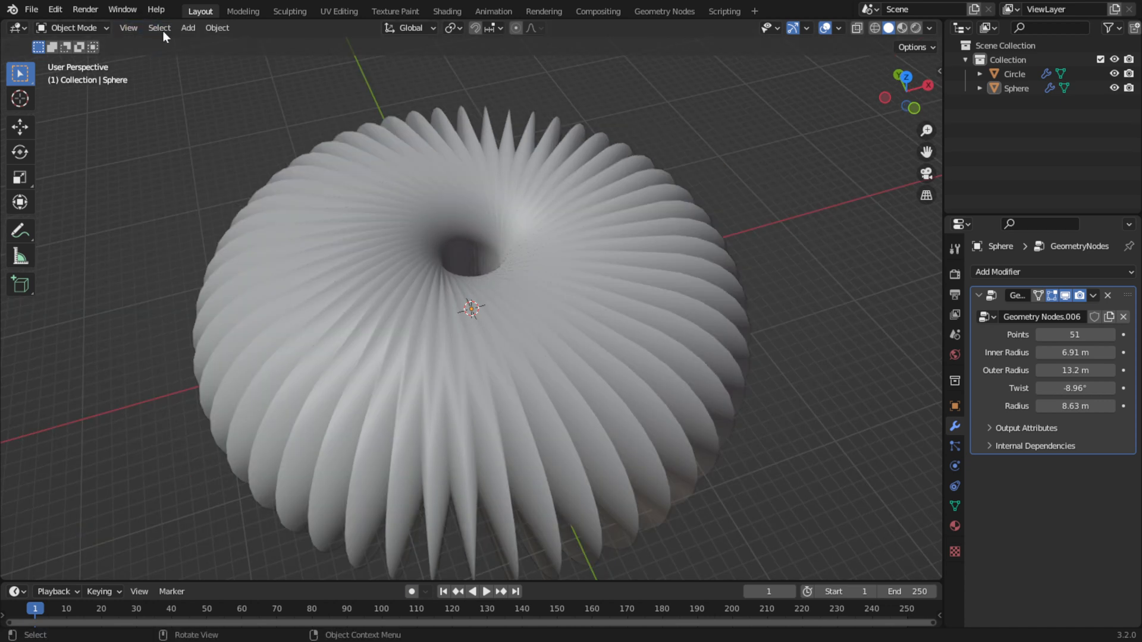
# Return to the Geometry Nodes workspace and look over the node categories available to add
pyautogui.click(664, 11)
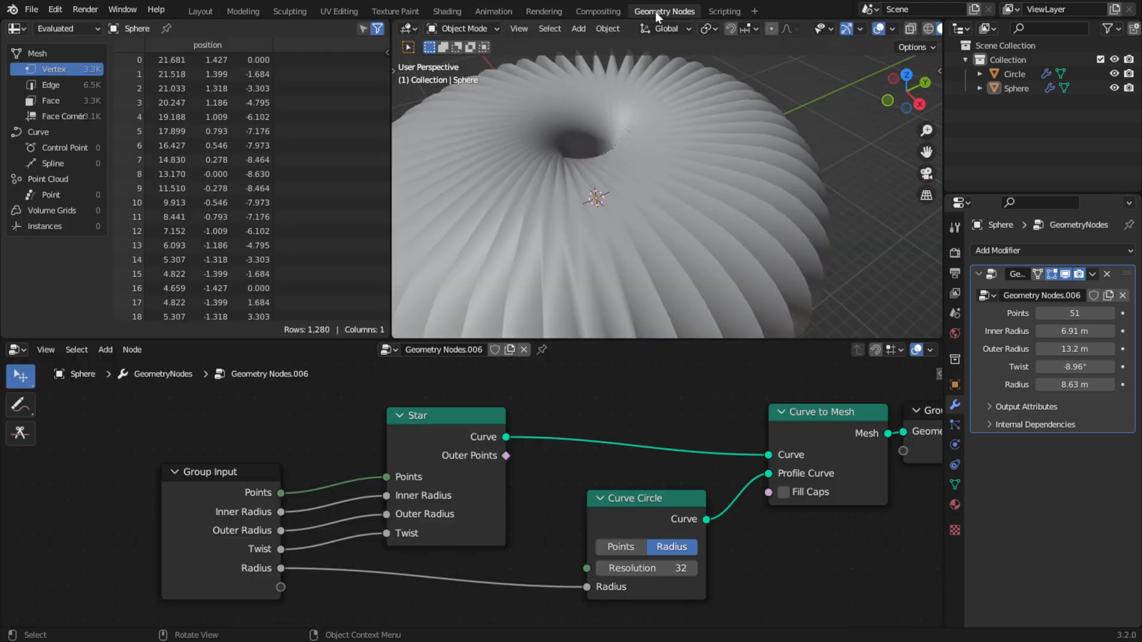
pyautogui.click(106, 350)
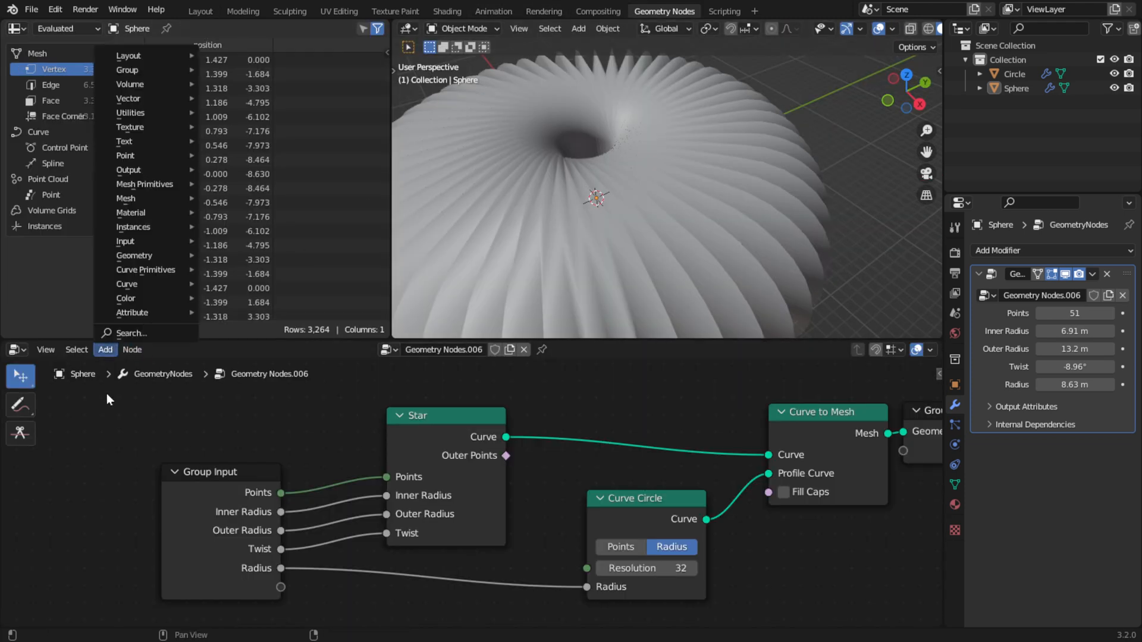
pyautogui.click(342, 504)
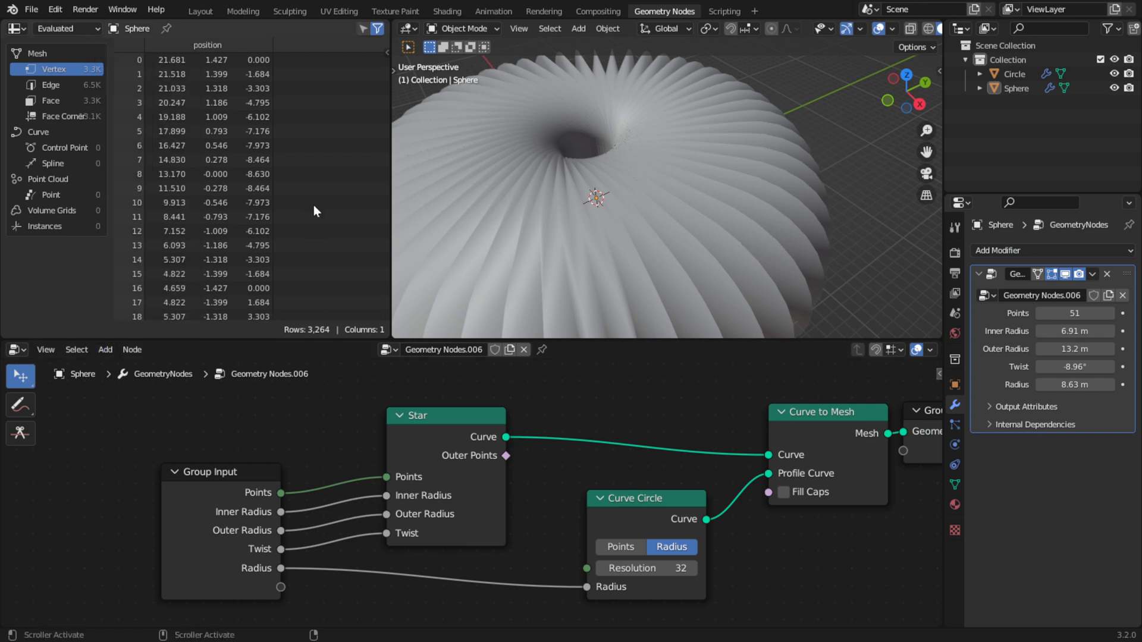